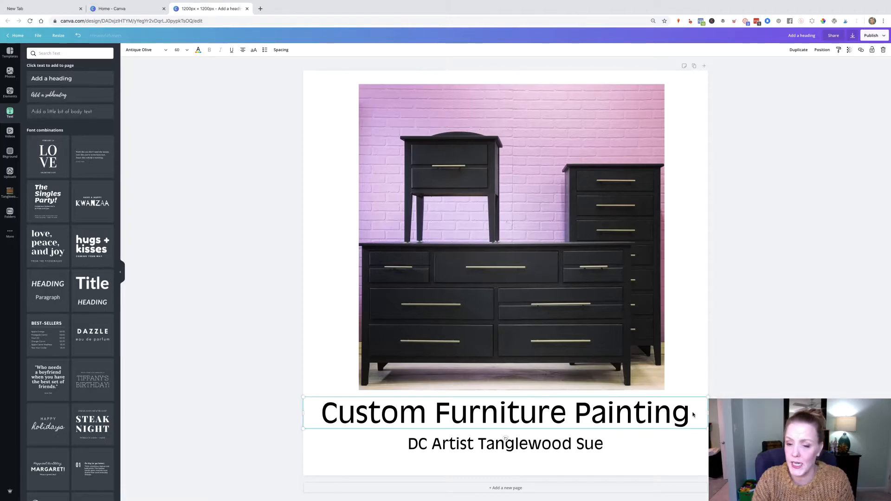
# - Move the Custom Furniture Painting heading slightly lower, closer to the subtitle
pyautogui.click(271, 418)
pyautogui.moveTo(497, 413); pyautogui.dragTo(498, 420)
pyautogui.click(242, 415)
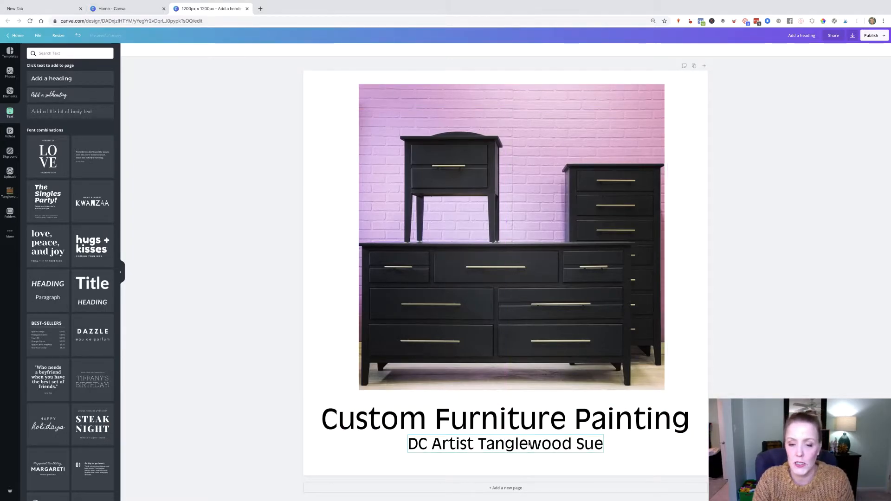
# - Enlarge the DC Artist Tanglewood Sue subtitle by resizing its text box
pyautogui.click(486, 451)
pyautogui.moveTo(408, 453)
pyautogui.mouseDown()
pyautogui.moveTo(338, 465)
pyautogui.moveTo(452, 448)
pyautogui.mouseUp()
pyautogui.click(495, 420)
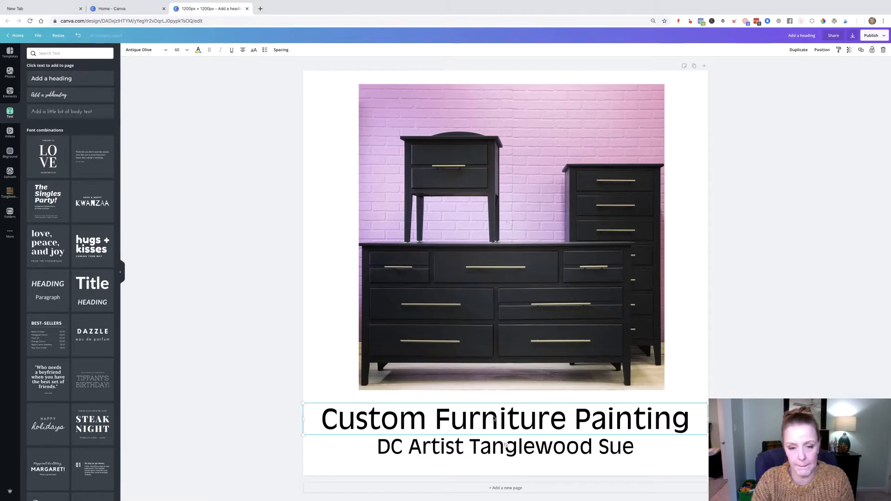
# - Fill the page background with a magenta-purple chosen in the custom color picker
pyautogui.click(314, 95)
pyautogui.click(129, 51)
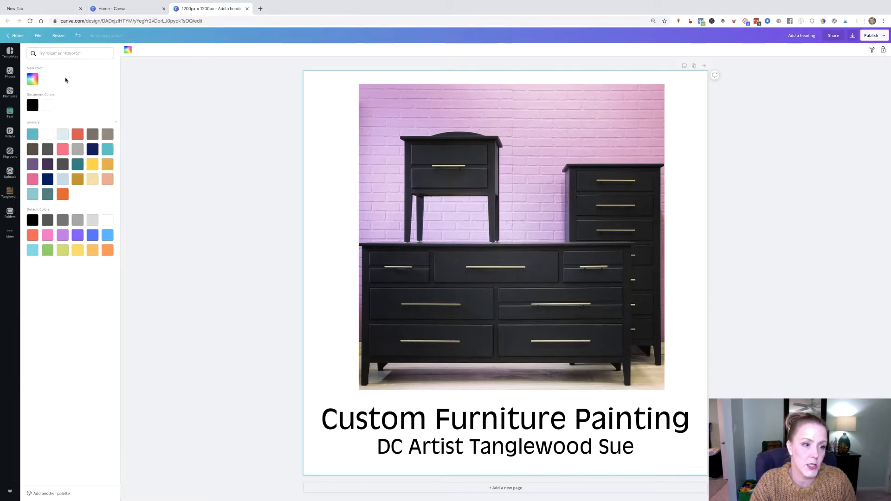
pyautogui.click(33, 79)
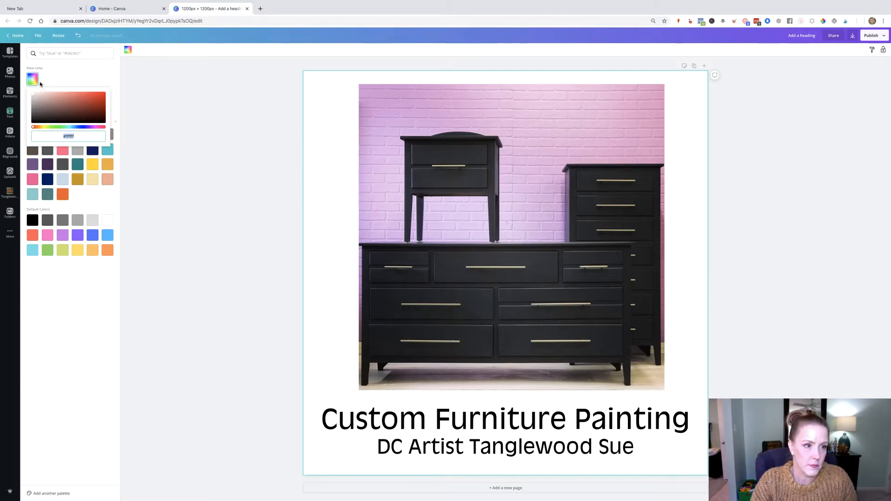
pyautogui.click(35, 78)
pyautogui.click(38, 81)
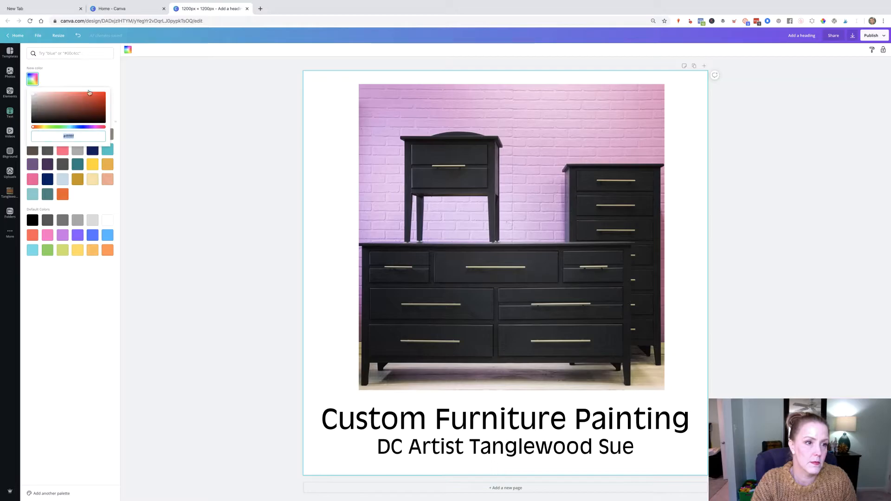
pyautogui.click(95, 127)
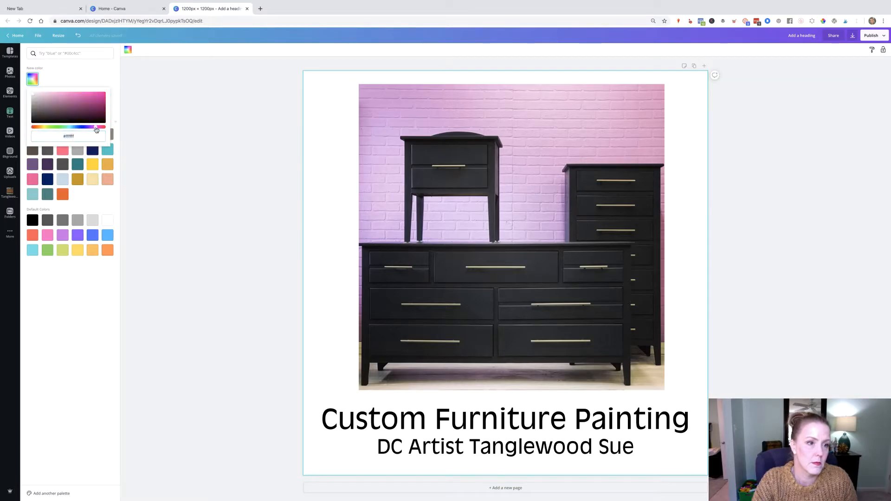
pyautogui.click(98, 97)
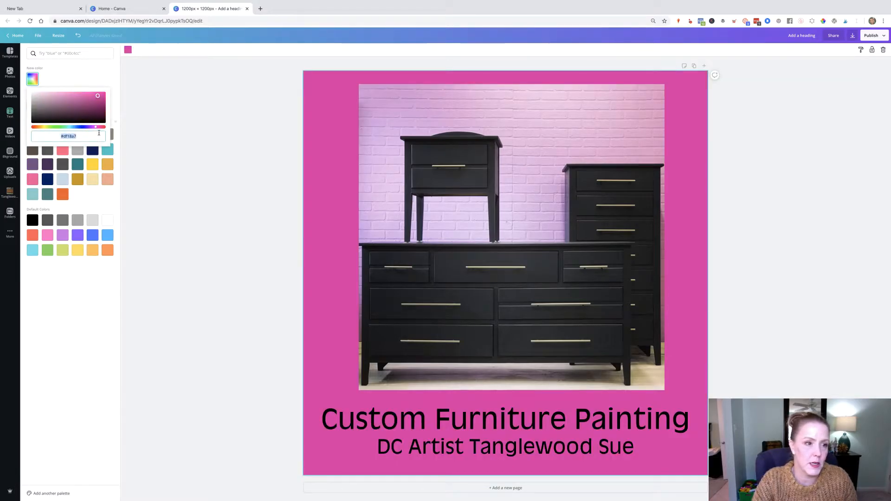
pyautogui.click(92, 127)
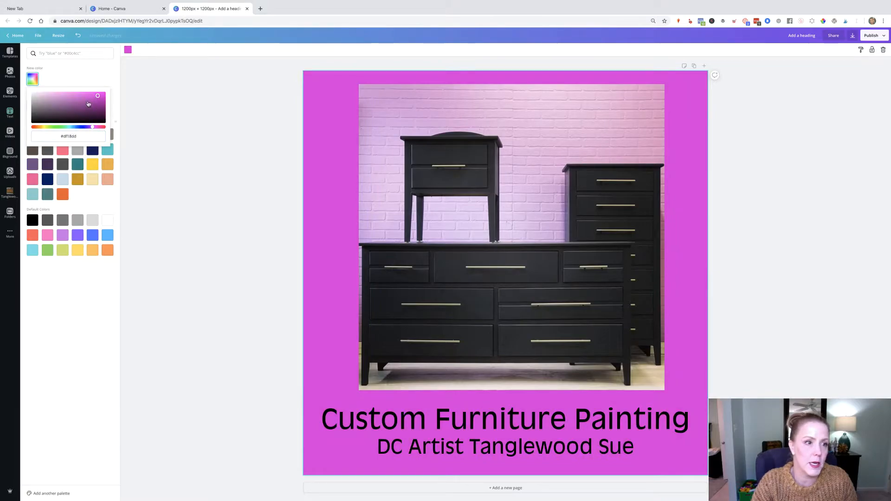
pyautogui.moveTo(86, 99); pyautogui.dragTo(92, 106)
pyautogui.click(207, 253)
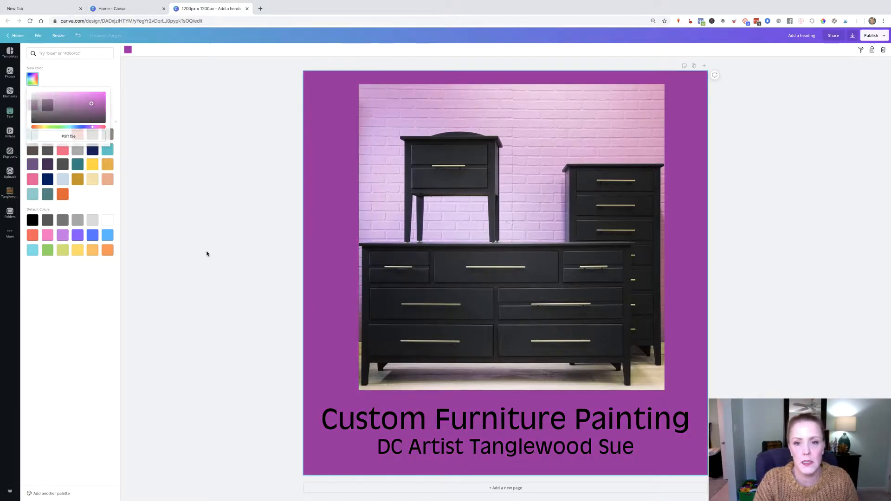
# - Change the heading text color to white
pyautogui.click(389, 322)
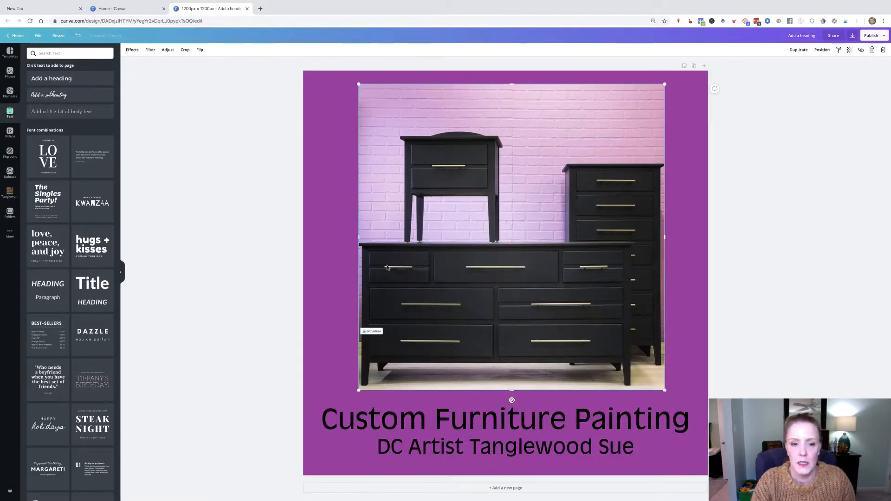
pyautogui.click(435, 420)
pyautogui.press('super+a')
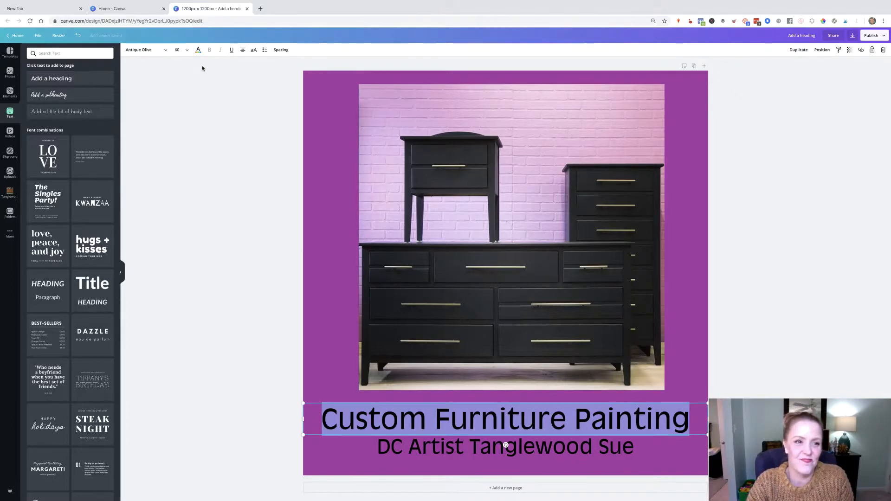
pyautogui.click(198, 50)
pyautogui.click(51, 137)
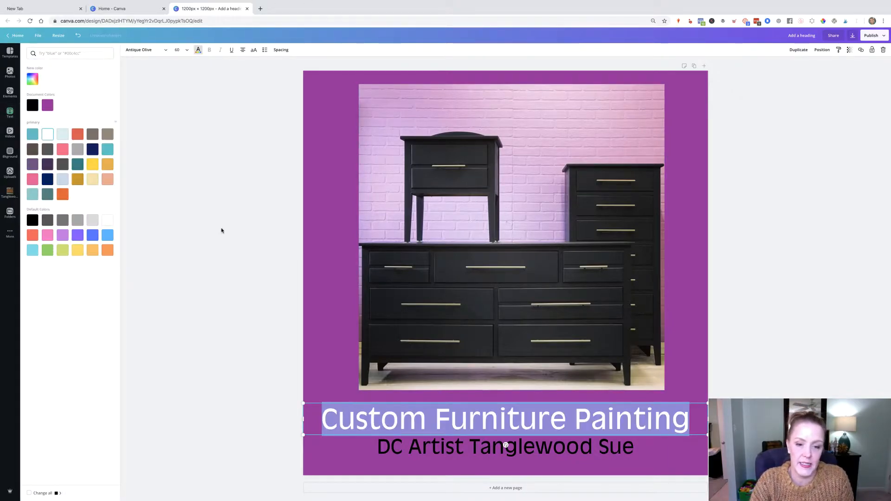
pyautogui.click(231, 240)
# - Change the subtitle text color to white
pyautogui.click(457, 458)
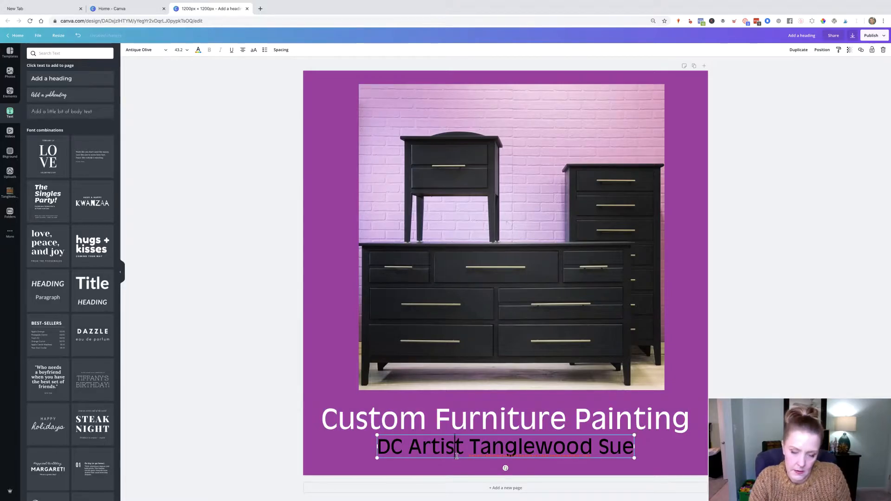
pyautogui.press('super+a')
pyautogui.click(198, 50)
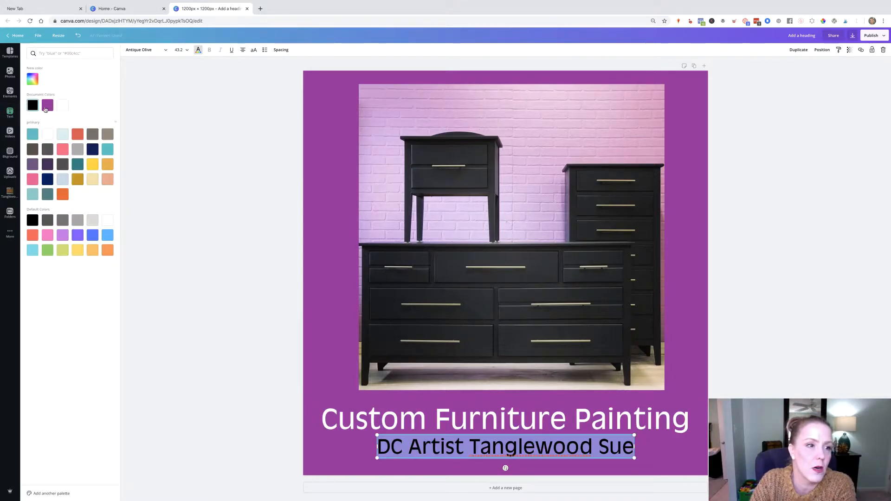
pyautogui.click(63, 106)
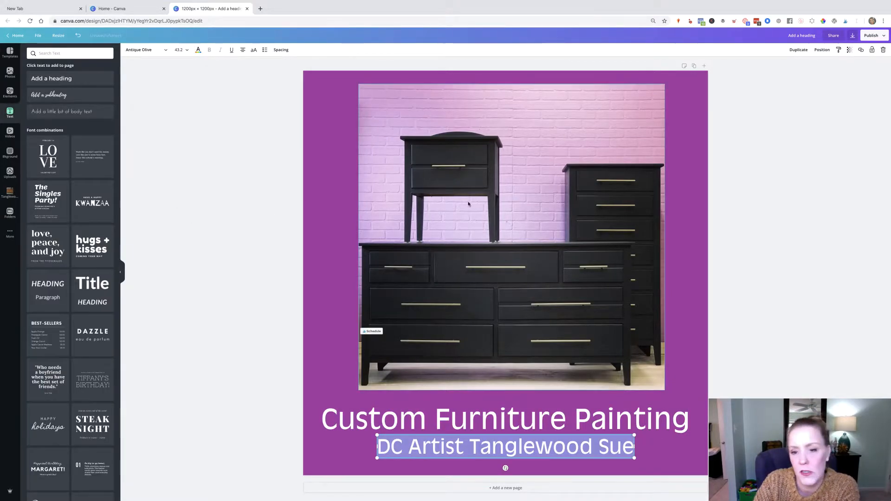
pyautogui.click(526, 103)
# - Get the brand purple from the Tanglewood Works website in a new tab and apply AA26C6 as the page background
pyautogui.click(261, 8)
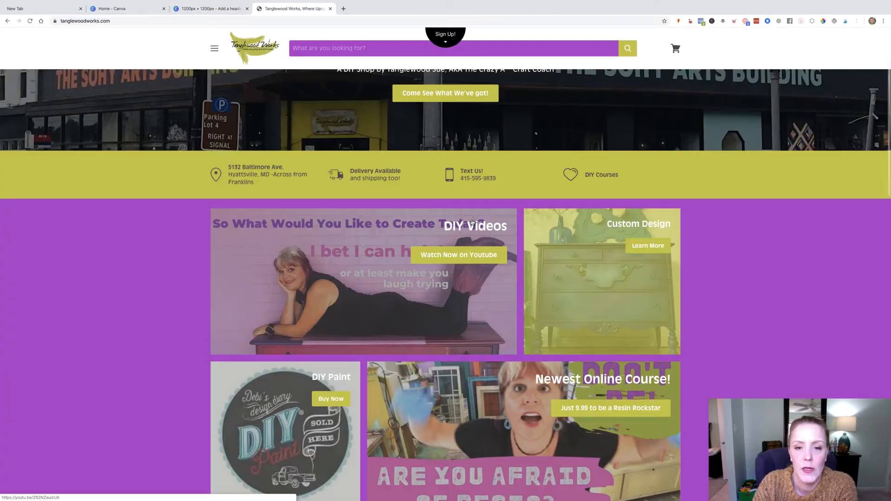
pyautogui.scroll(-5, 473, 223)
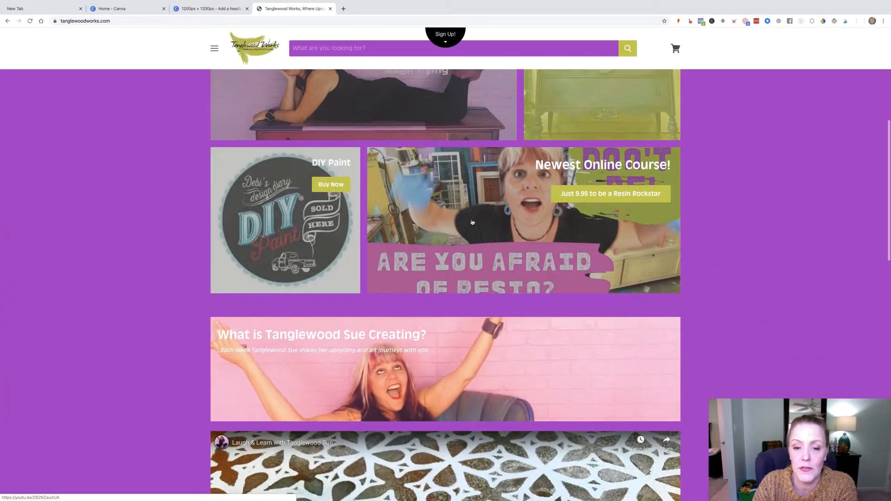
pyautogui.scroll(-10, 472, 222)
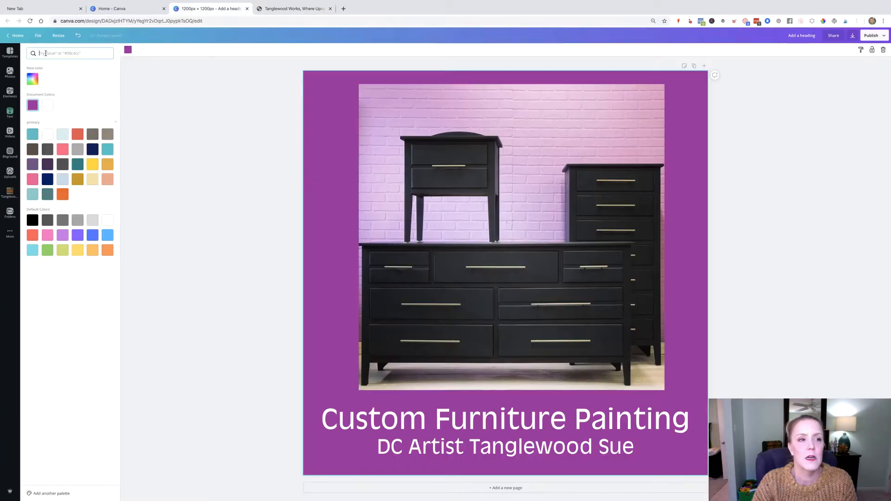
pyautogui.write('AA26C6')
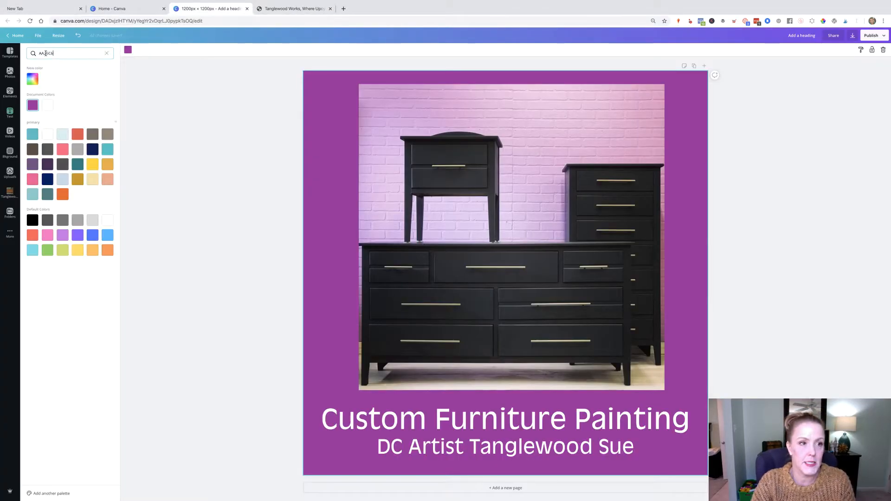
pyautogui.click(33, 80)
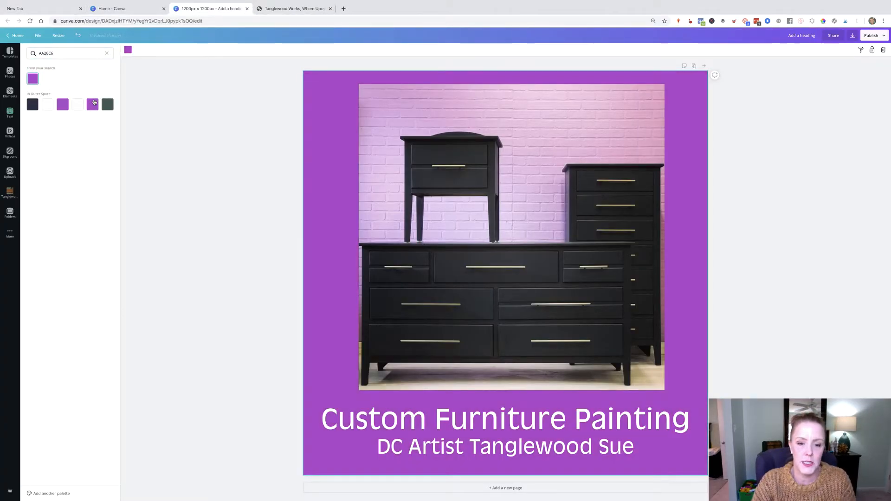
# - Nudge the heading and subtitle slightly upward on the page
pyautogui.moveTo(529, 412); pyautogui.dragTo(528, 406)
pyautogui.moveTo(500, 451); pyautogui.dragTo(500, 449)
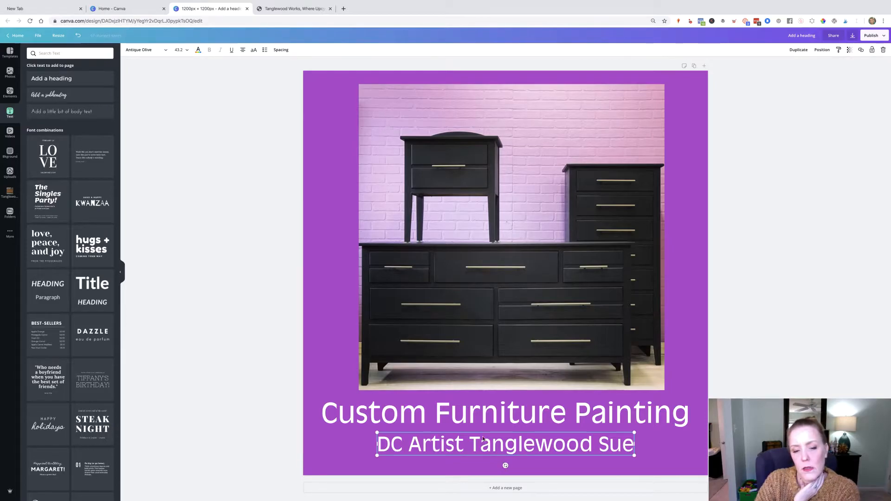
pyautogui.moveTo(510, 444); pyautogui.dragTo(510, 441)
pyautogui.click(220, 408)
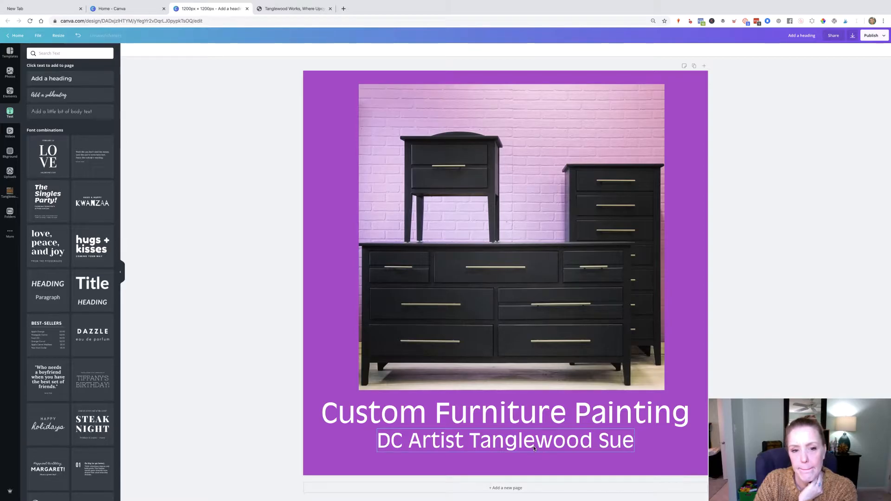
# - Duplicate the page and replace its photo with the green cabinet picture from the Tanglewood Sue uploads
pyautogui.click(695, 68)
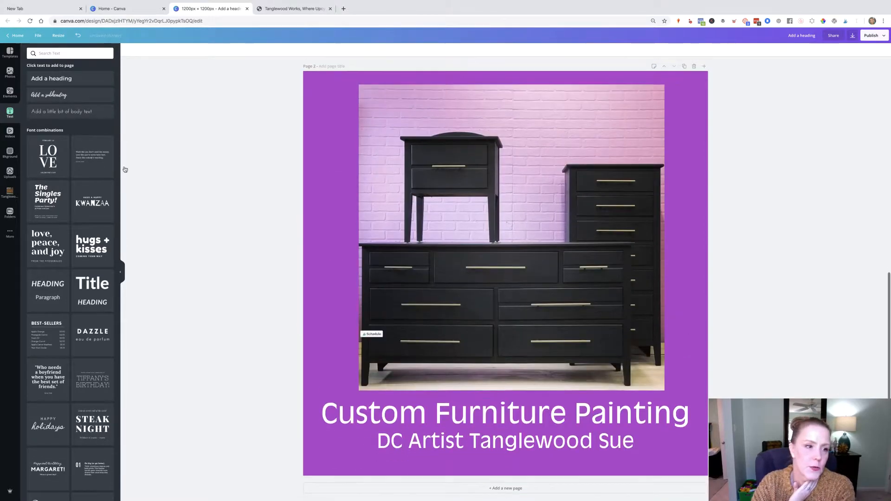
pyautogui.click(12, 193)
pyautogui.moveTo(70, 120); pyautogui.dragTo(419, 194)
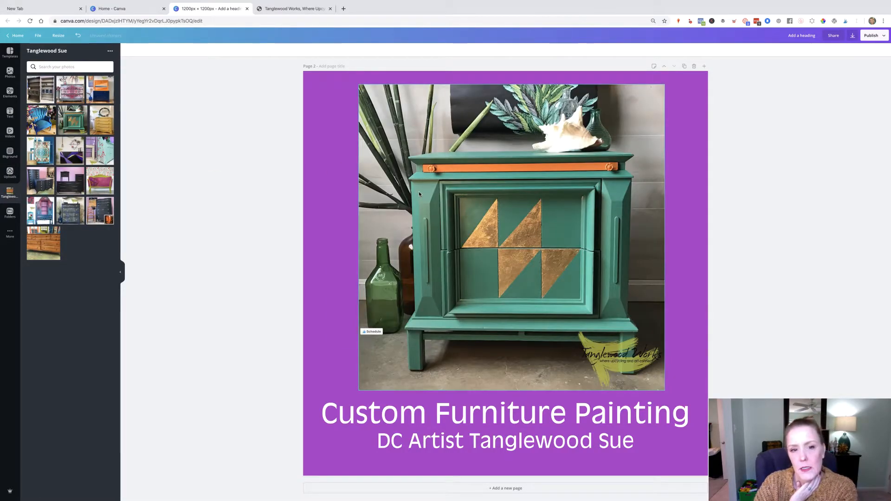
# - Set the second page's background to black and shift its photo slightly left
pyautogui.click(309, 114)
pyautogui.click(128, 50)
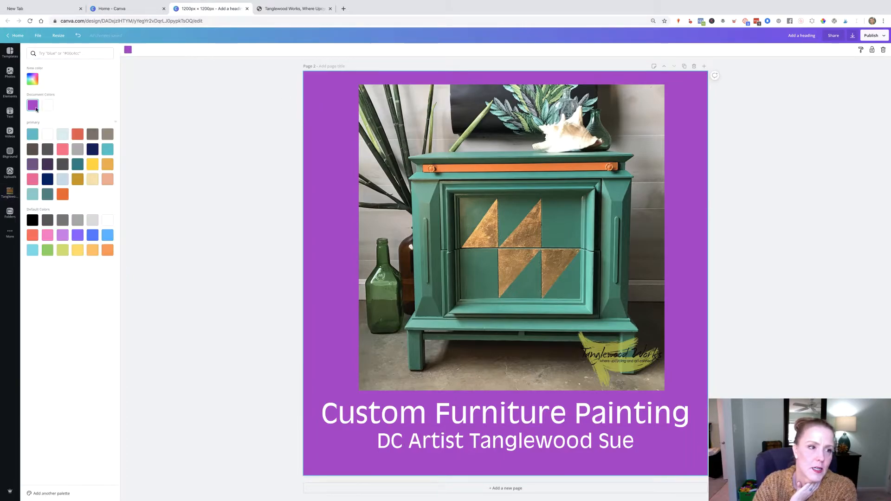
pyautogui.click(32, 80)
pyautogui.click(83, 101)
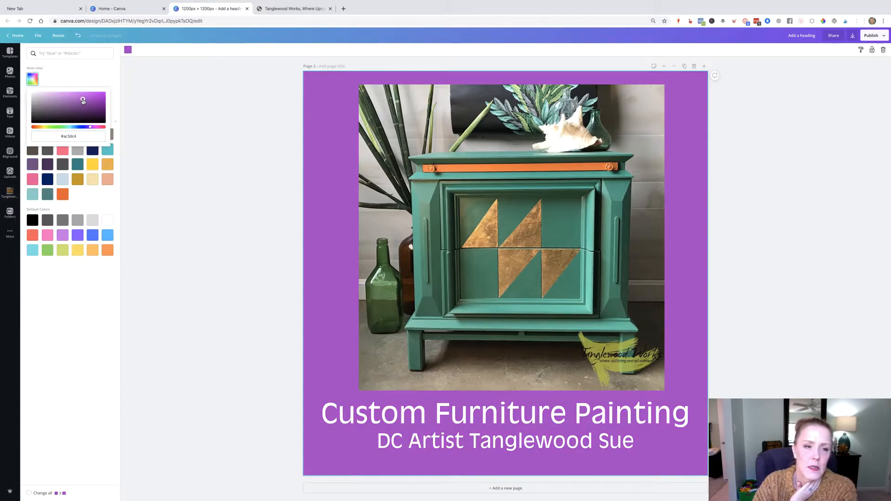
pyautogui.click(74, 102)
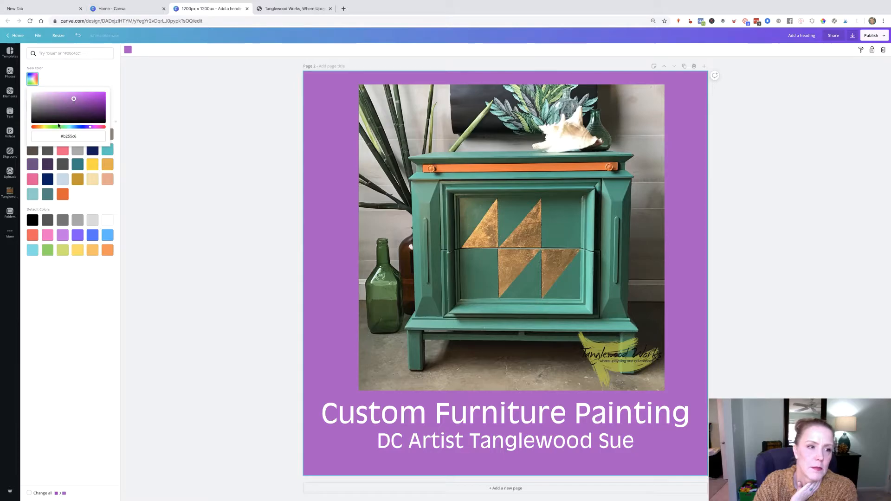
pyautogui.click(107, 222)
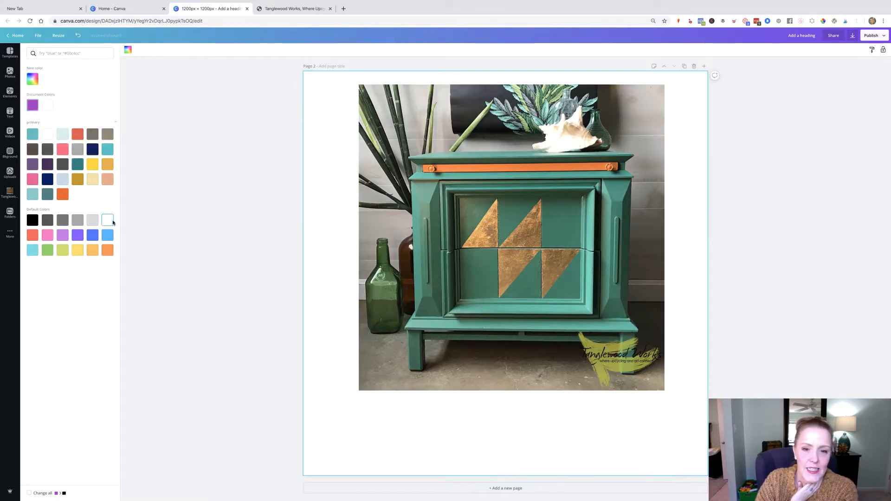
pyautogui.click(32, 220)
pyautogui.moveTo(559, 200); pyautogui.dragTo(552, 200)
pyautogui.click(221, 257)
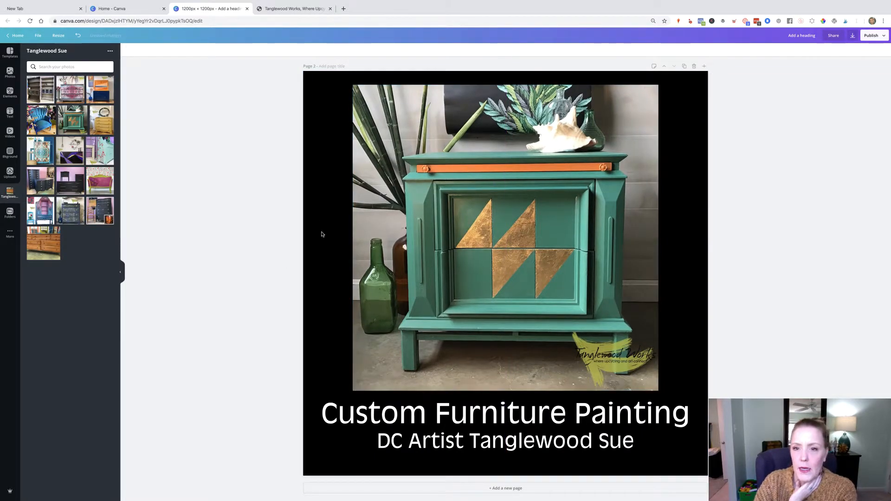
# - Make two more copies of the page, placing the blue chair and the pink settee photos on them
pyautogui.click(684, 67)
pyautogui.moveTo(44, 121); pyautogui.dragTo(483, 204)
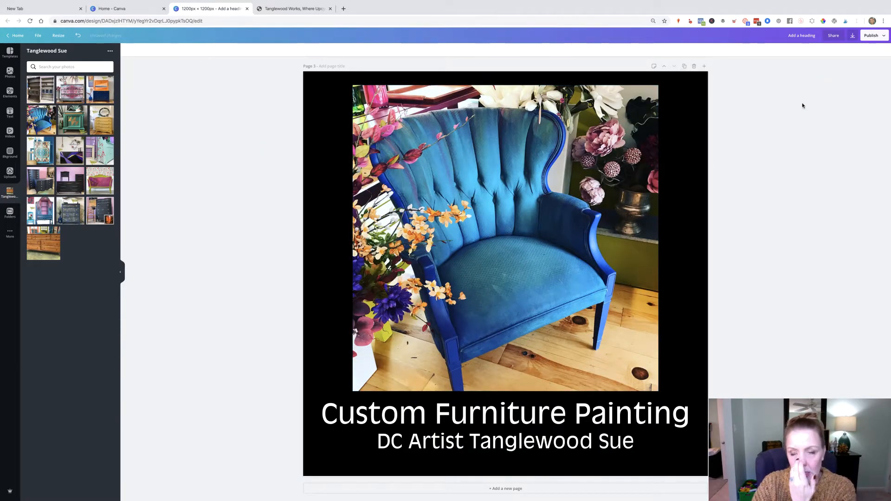
pyautogui.click(685, 66)
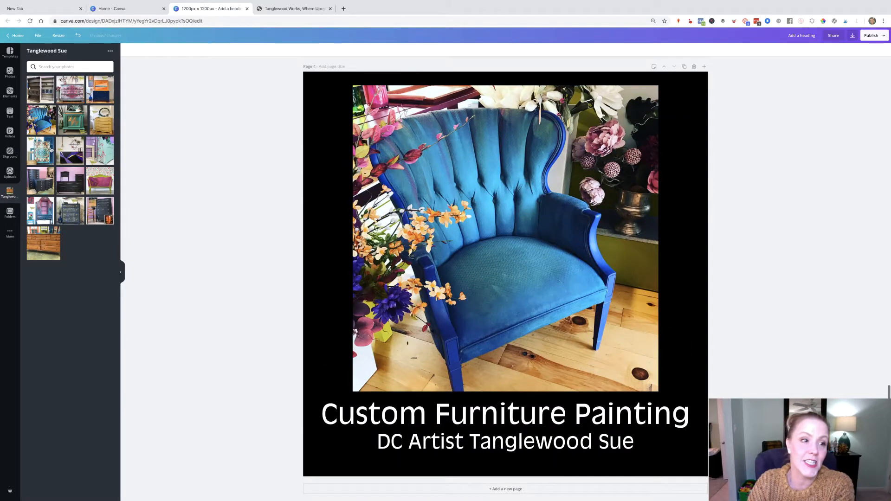
pyautogui.moveTo(113, 172); pyautogui.dragTo(394, 186)
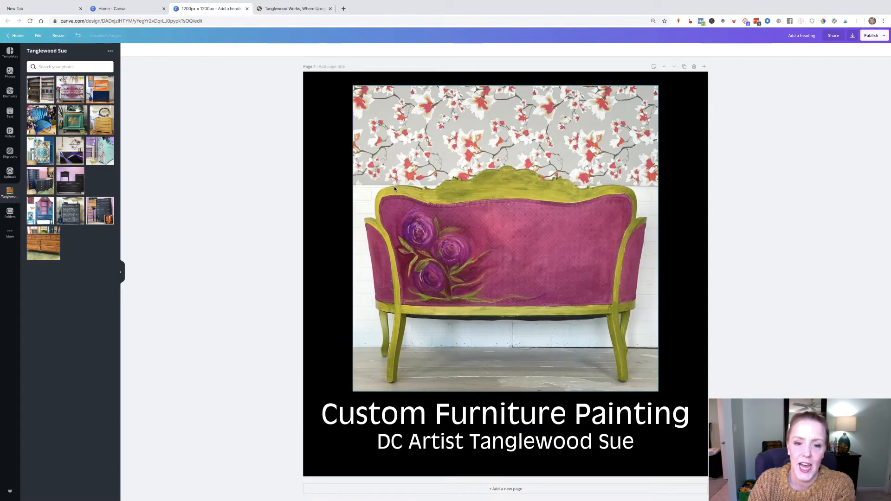
# - Duplicate the settee page and replace the copy's photo with the navy dresser with gold swirl drawers
pyautogui.click(685, 66)
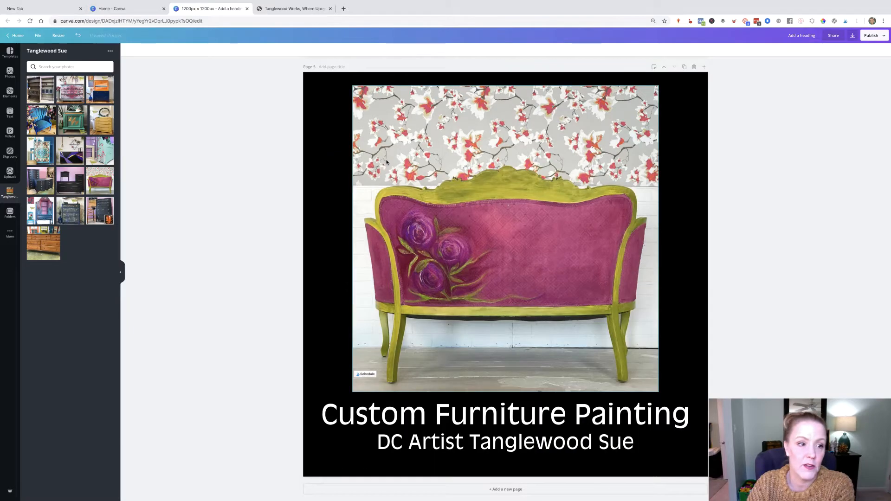
pyautogui.moveTo(70, 210); pyautogui.dragTo(371, 225)
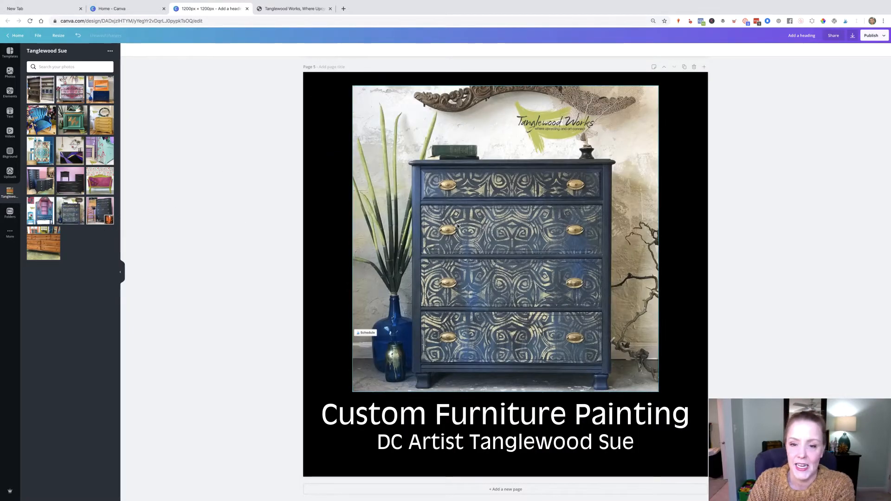
# - Duplicate that page and place the blue-and-pink china cabinet photo on the new copy
pyautogui.click(684, 67)
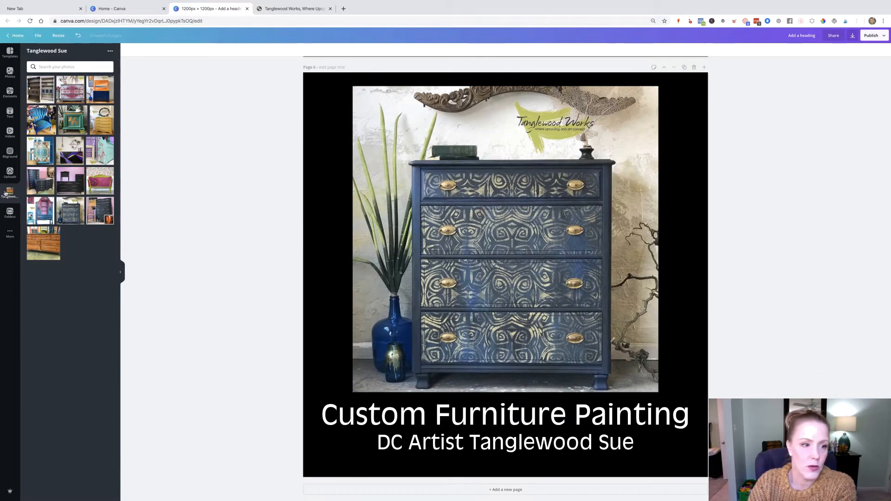
pyautogui.moveTo(37, 215); pyautogui.dragTo(422, 233)
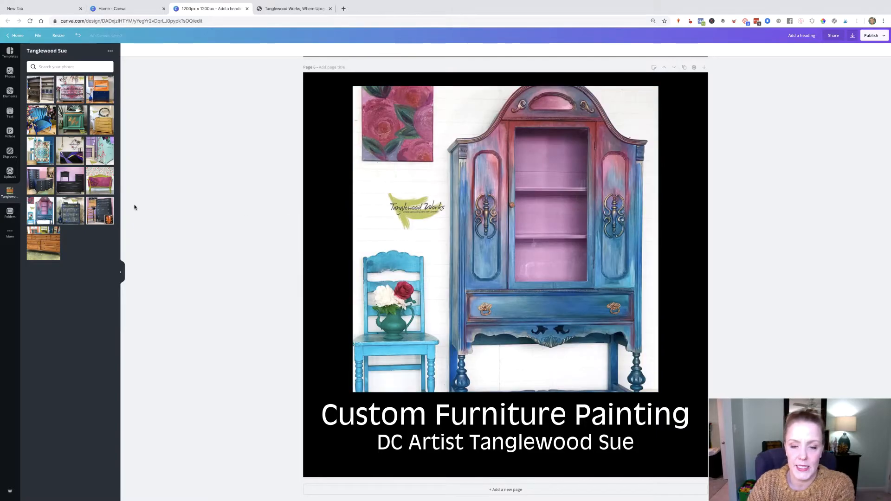
pyautogui.click(409, 197)
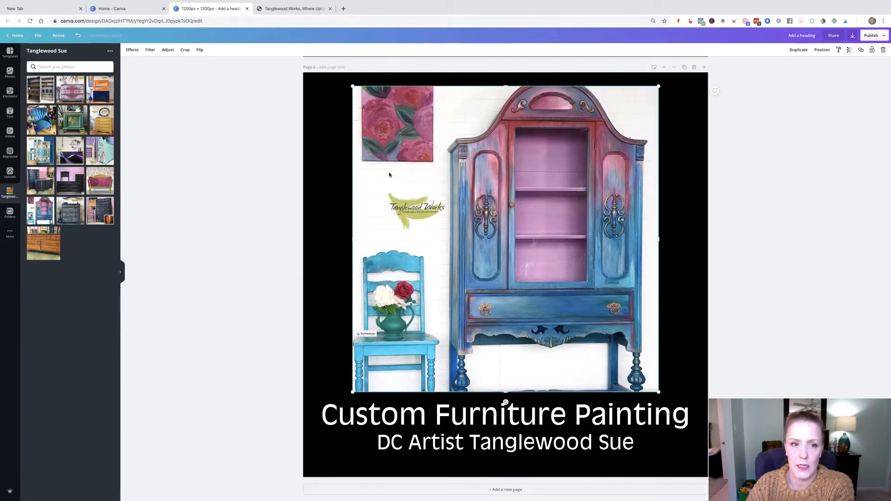
pyautogui.click(185, 49)
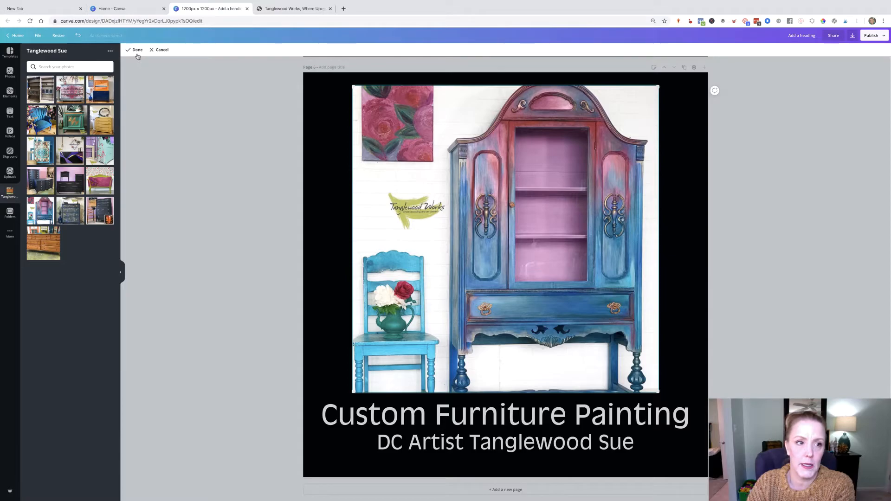
pyautogui.moveTo(660, 393)
pyautogui.mouseDown()
pyautogui.moveTo(458, 274)
pyautogui.moveTo(806, 338)
pyautogui.moveTo(718, 394)
pyautogui.moveTo(710, 440)
pyautogui.moveTo(661, 392)
pyautogui.mouseUp()
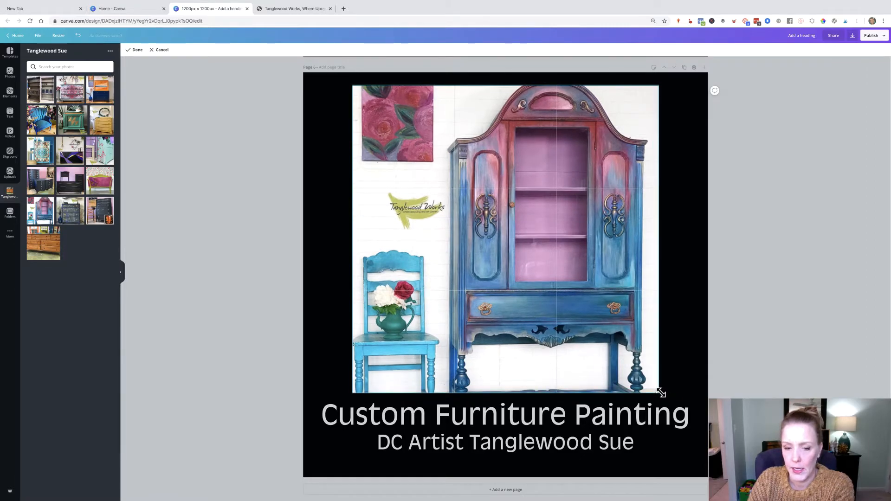
pyautogui.click(161, 49)
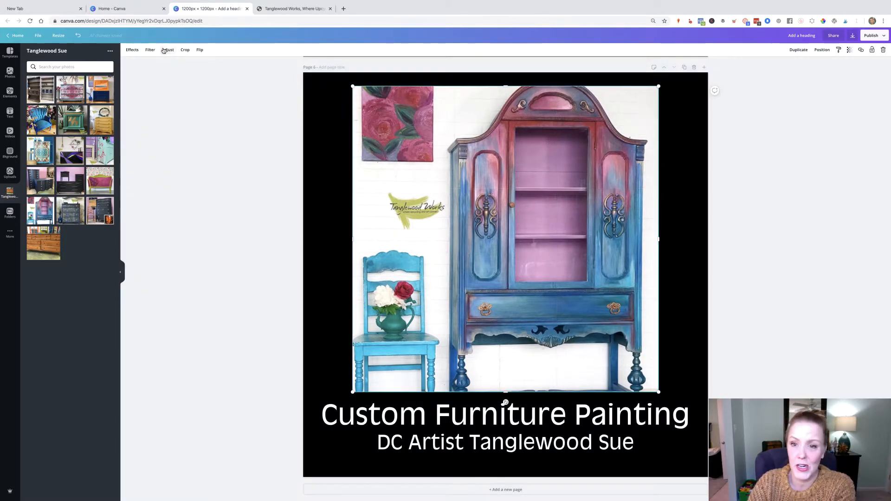
# - Replace page 7's photo with the black cabinet featuring purple and gold geometric stripes
pyautogui.scroll(-1, 685, 69)
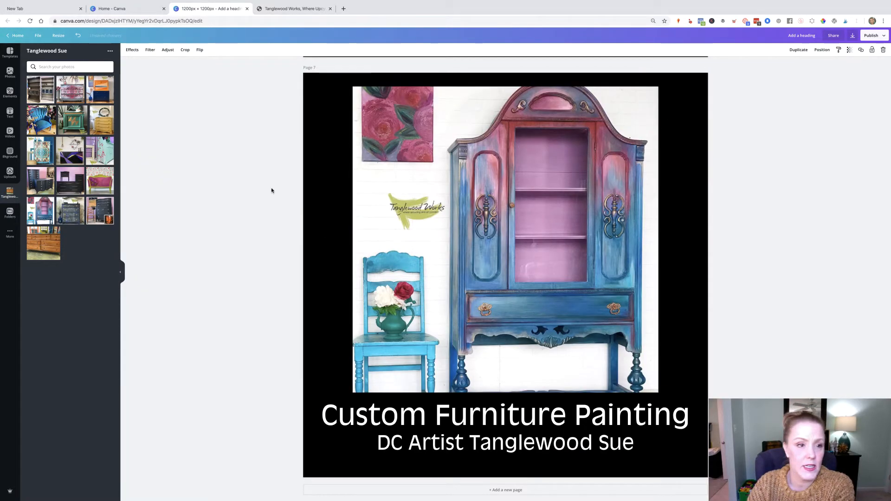
pyautogui.moveTo(62, 156); pyautogui.dragTo(385, 173)
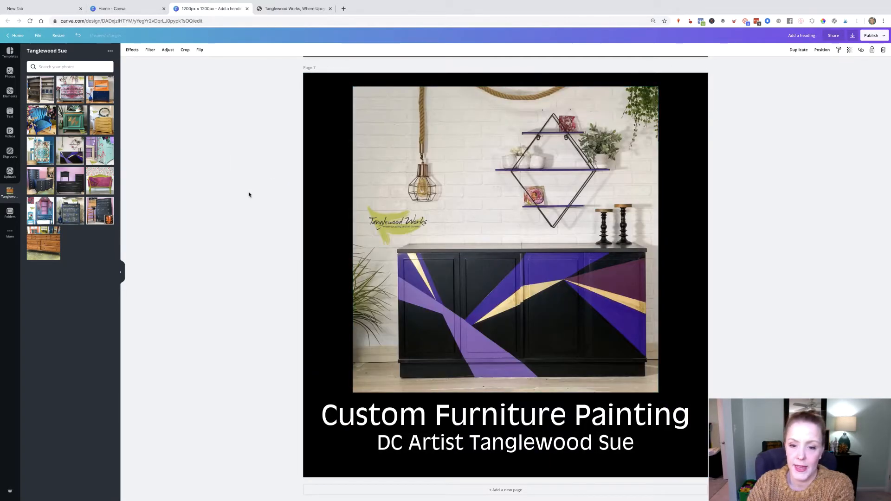
# - Set the first page's background color to black
pyautogui.scroll(20, 249, 195)
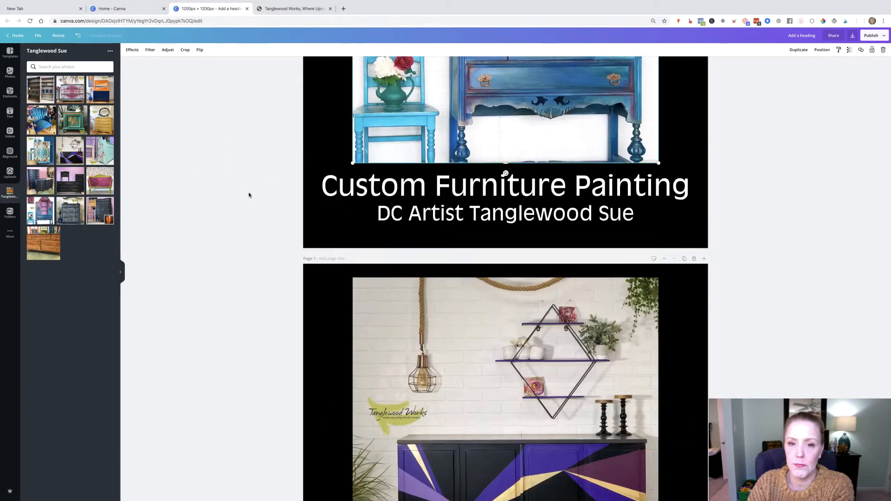
pyautogui.scroll(5, 249, 195)
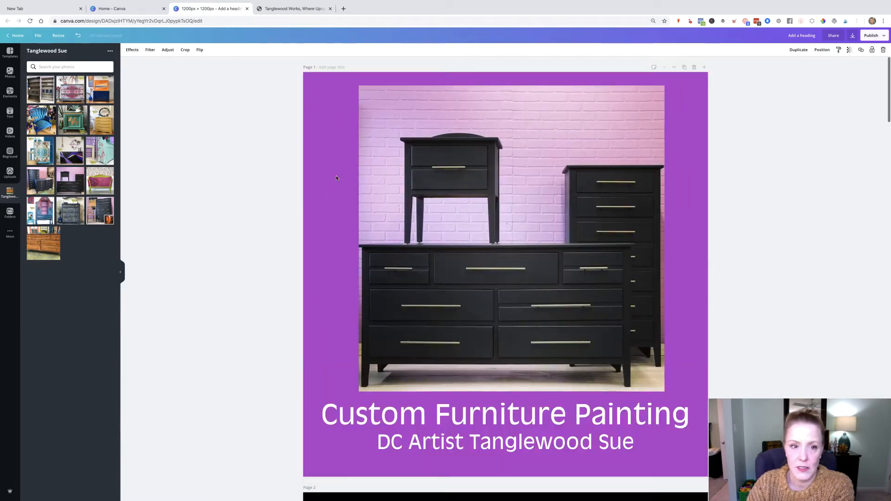
pyautogui.click(351, 119)
pyautogui.click(129, 50)
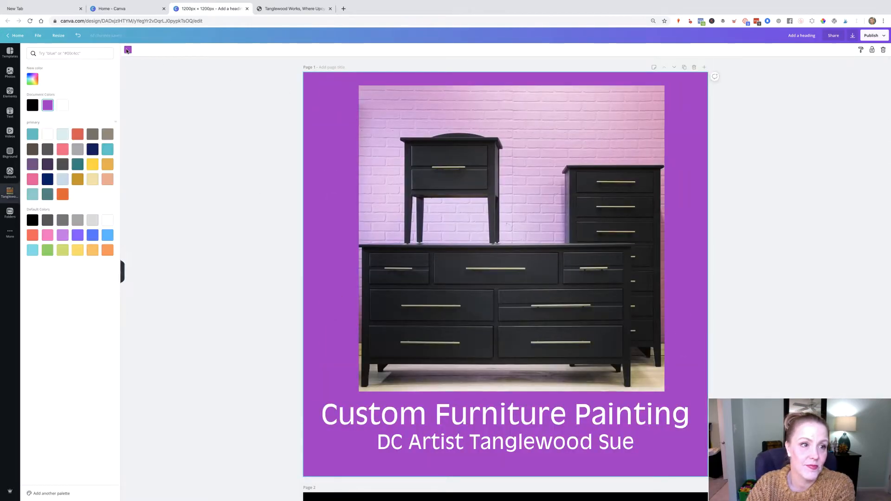
pyautogui.click(31, 107)
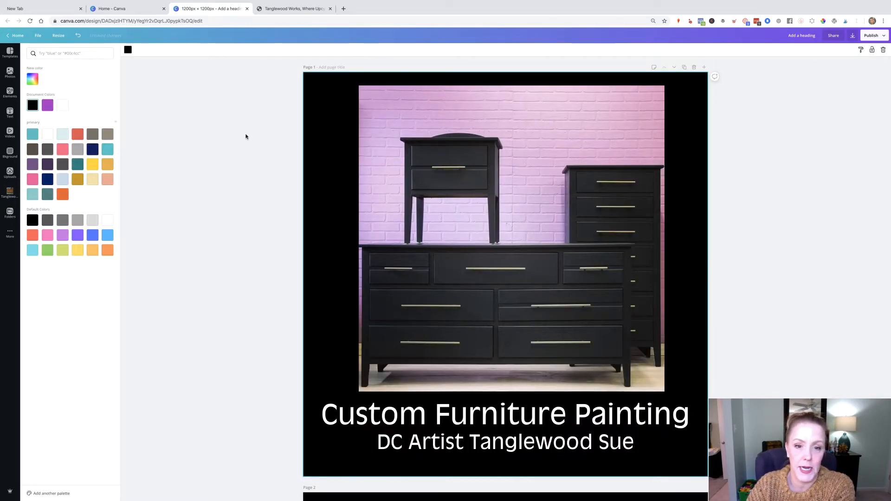
pyautogui.click(230, 139)
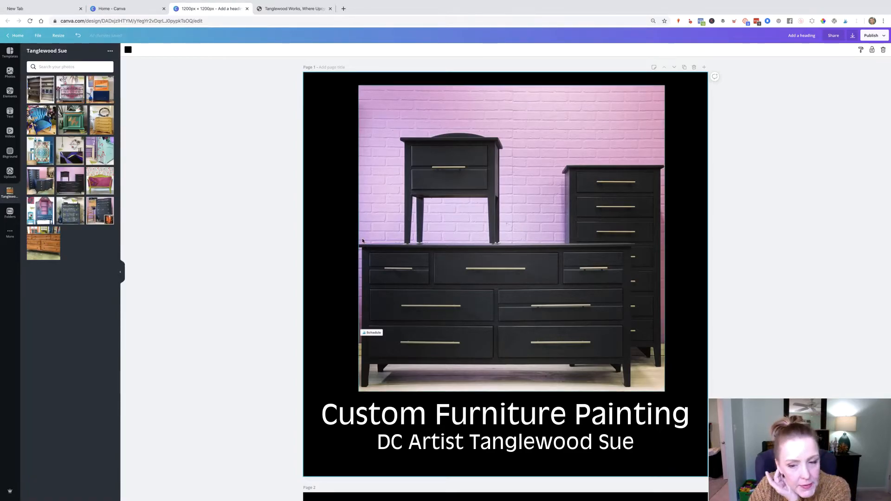
# - Duplicate page 7 and place the navy dresser and chest photo on the copy
pyautogui.scroll(-10, 353, 233)
pyautogui.scroll(-20, 363, 240)
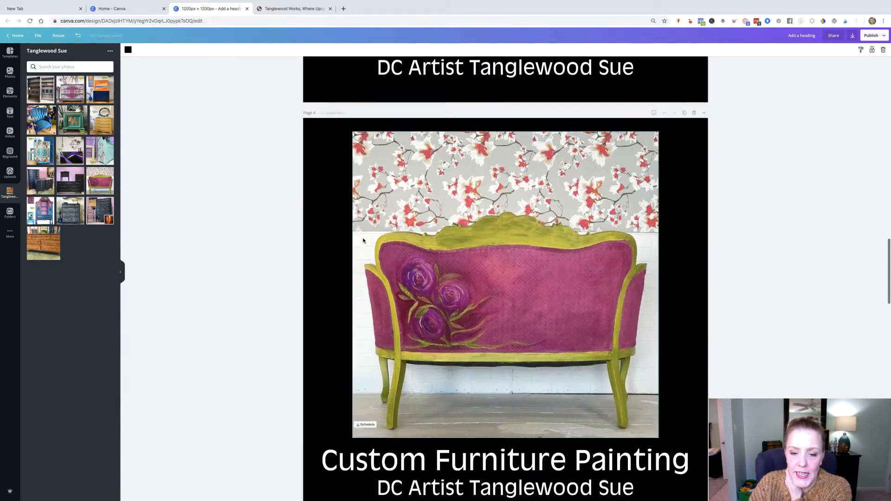
pyautogui.scroll(-20, 364, 240)
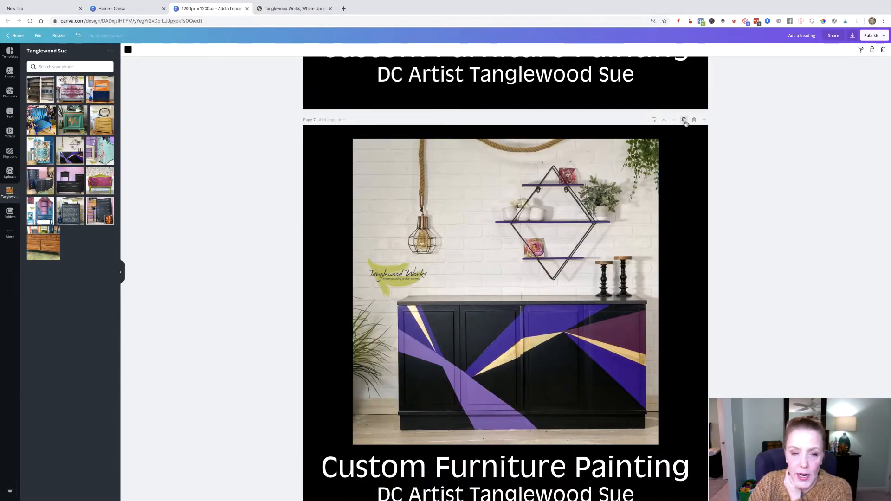
pyautogui.click(684, 121)
pyautogui.moveTo(41, 179); pyautogui.dragTo(448, 196)
# - Duplicate page 8 and place the turquoise dresser with swirled drawer fronts on the new page
pyautogui.click(685, 121)
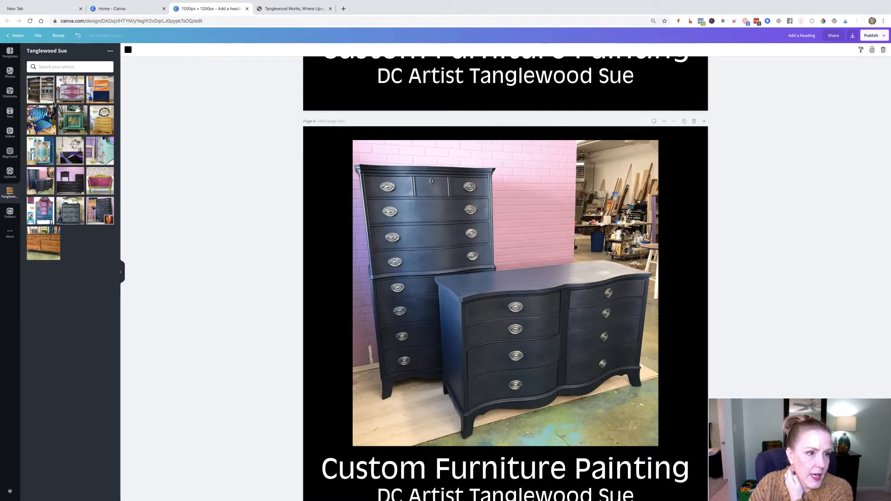
pyautogui.moveTo(40, 151); pyautogui.dragTo(406, 204)
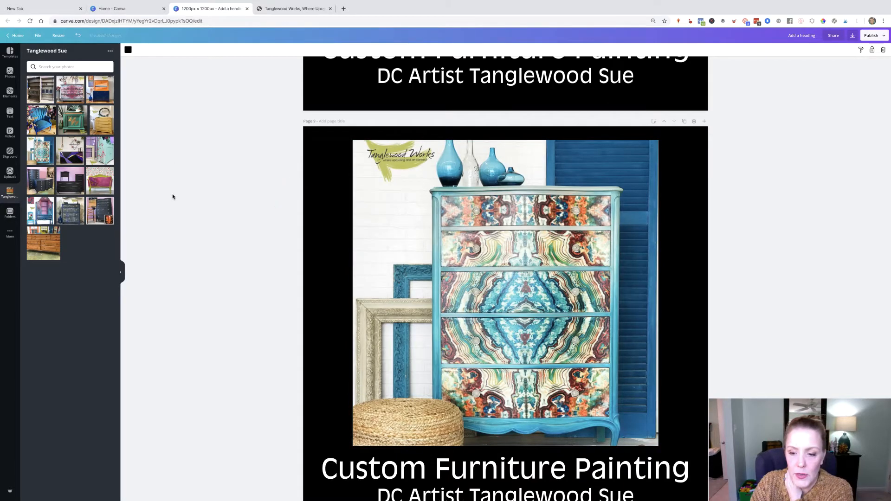
# - Crop the turquoise dresser photo's bottom slightly, then enlarge it a little and shift it right to fill the frame
pyautogui.scroll(-1, 174, 197)
pyautogui.scroll(-1, 175, 198)
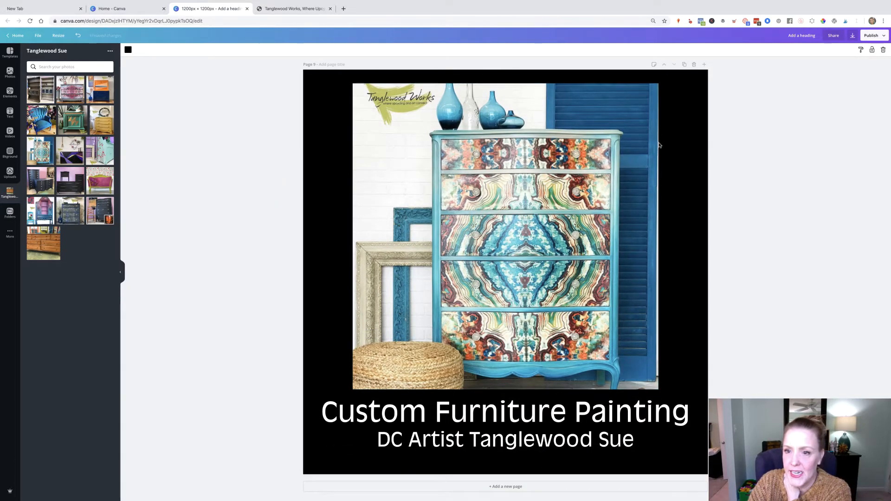
pyautogui.click(636, 368)
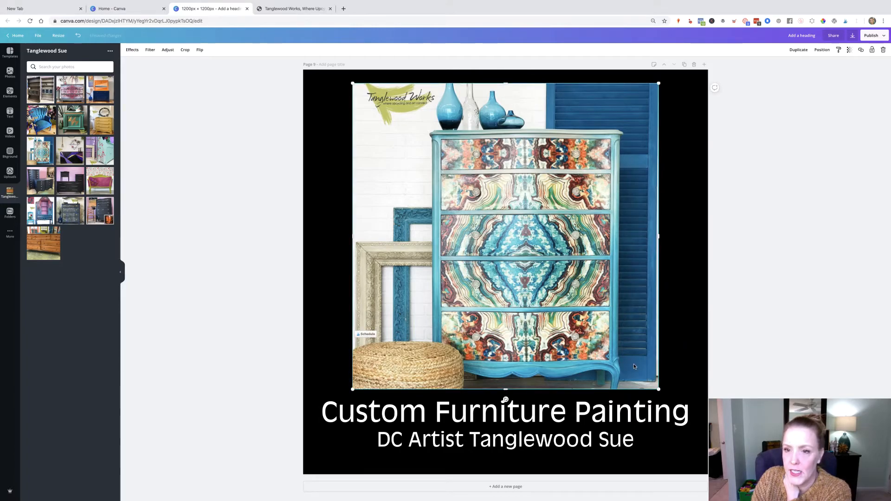
pyautogui.click(184, 51)
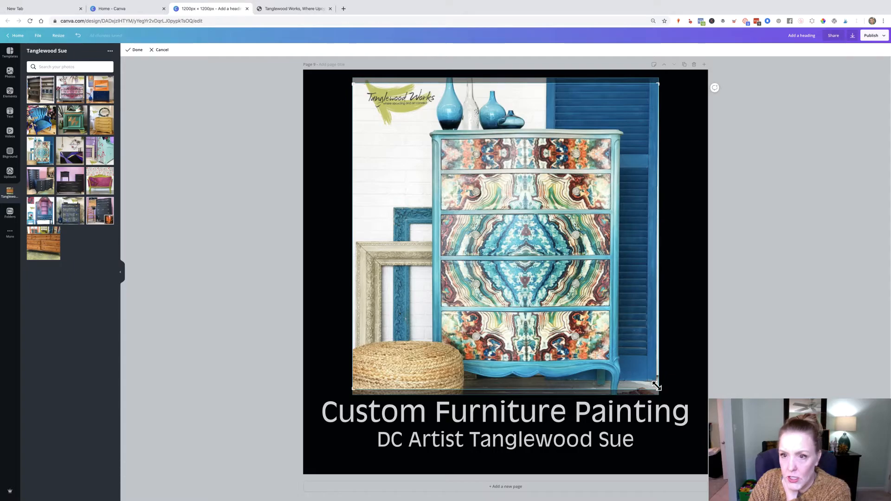
pyautogui.moveTo(659, 390); pyautogui.dragTo(656, 386)
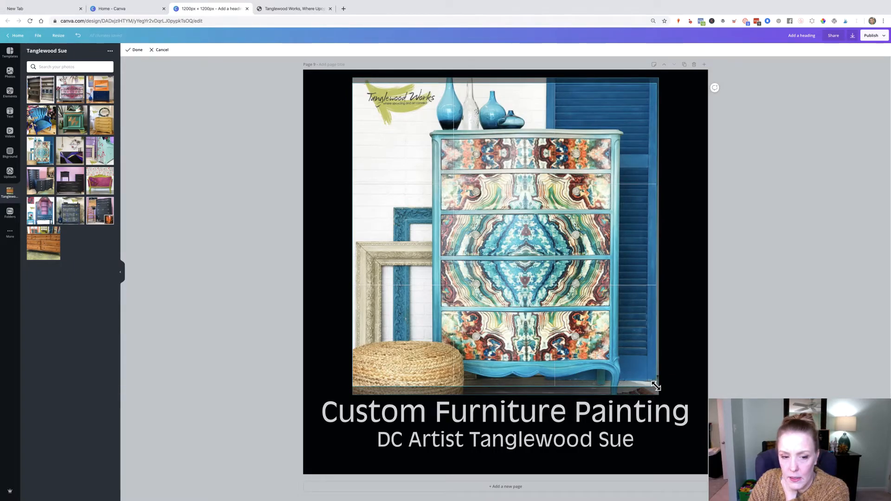
pyautogui.click(135, 50)
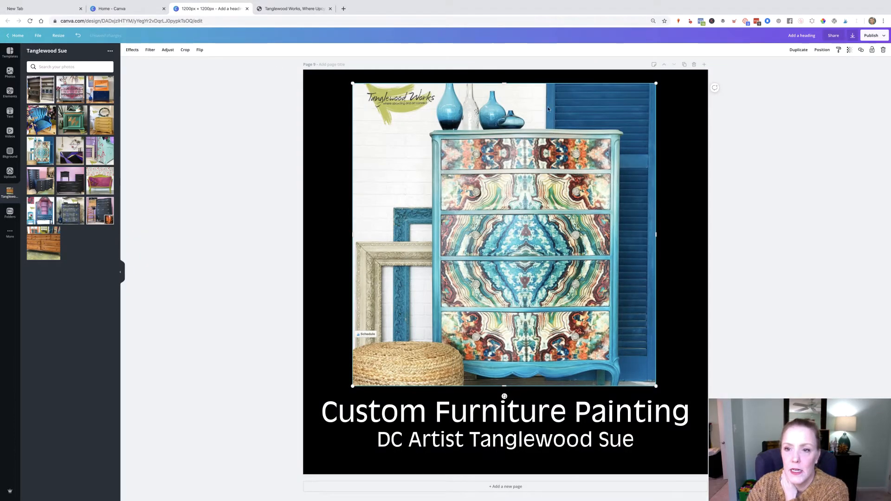
pyautogui.moveTo(656, 84); pyautogui.dragTo(663, 82)
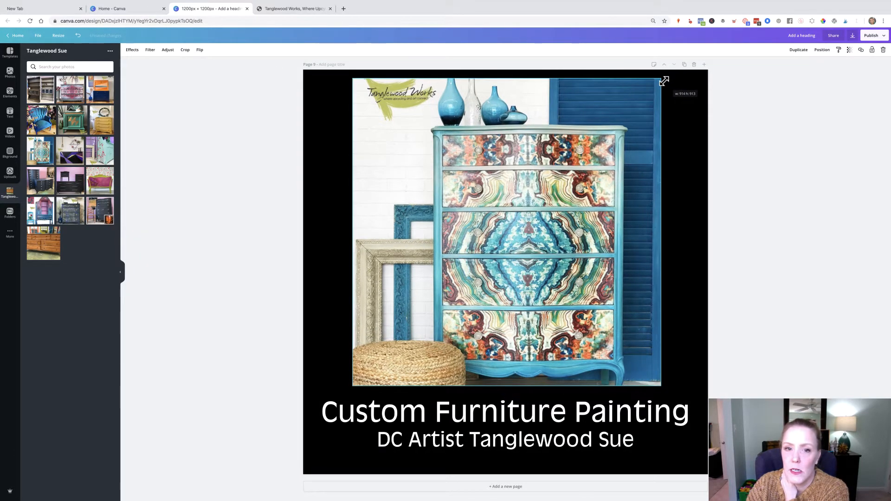
pyautogui.moveTo(404, 167); pyautogui.dragTo(428, 167)
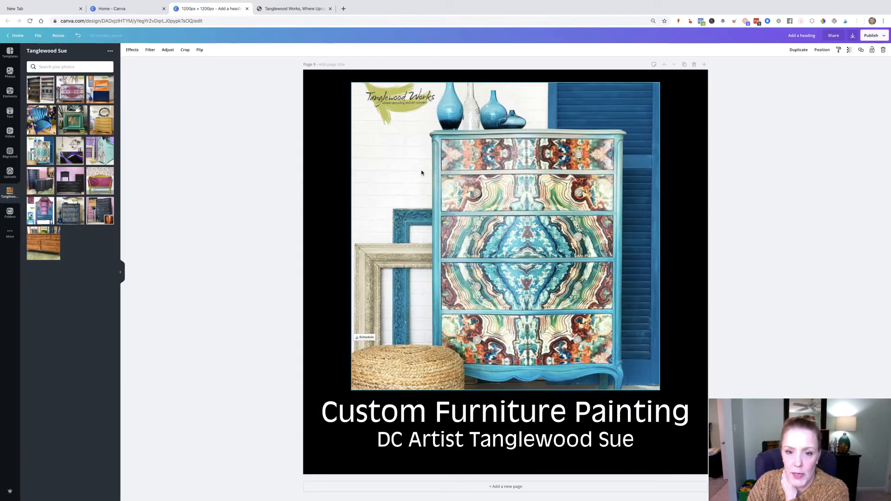
pyautogui.click(267, 68)
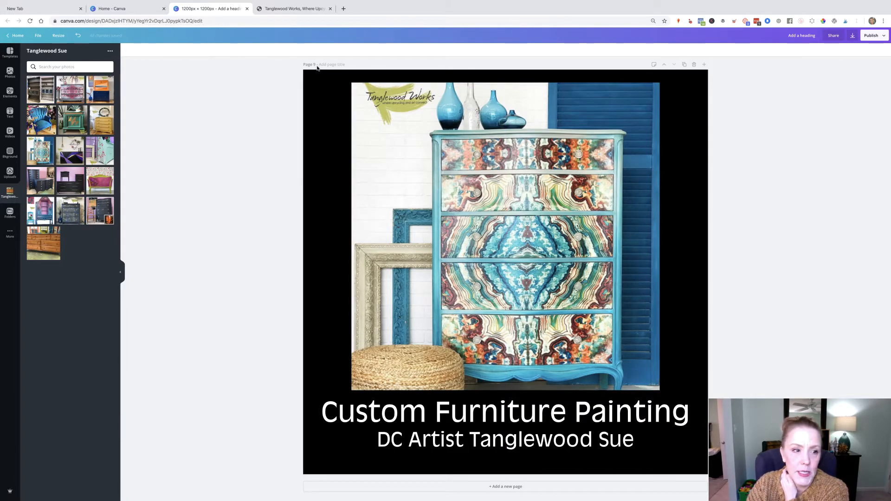
pyautogui.scroll(10, 599, 132)
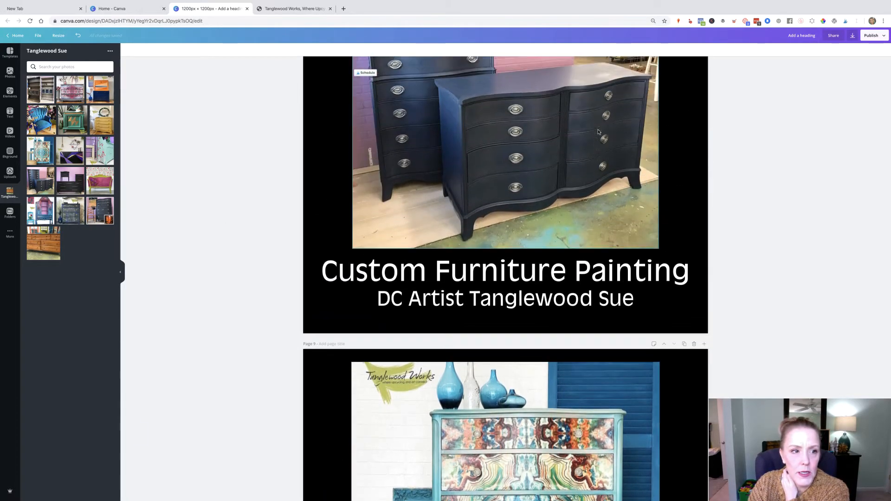
pyautogui.scroll(15, 599, 132)
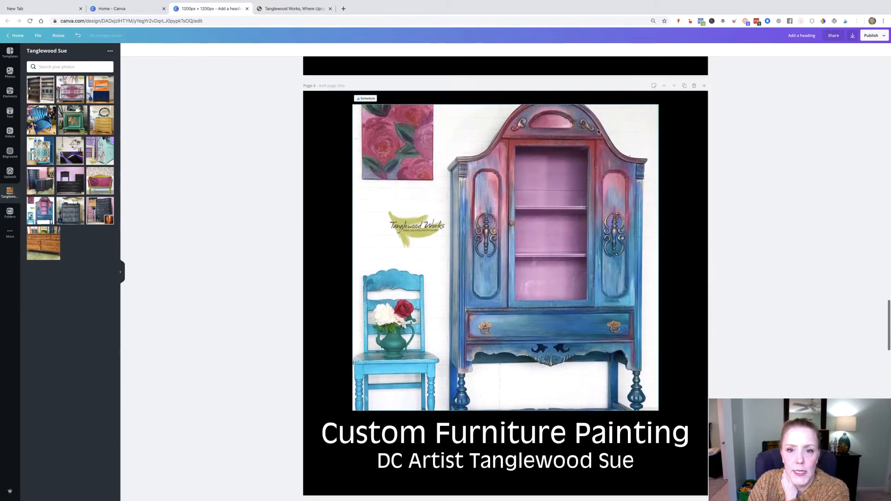
pyautogui.scroll(20, 598, 132)
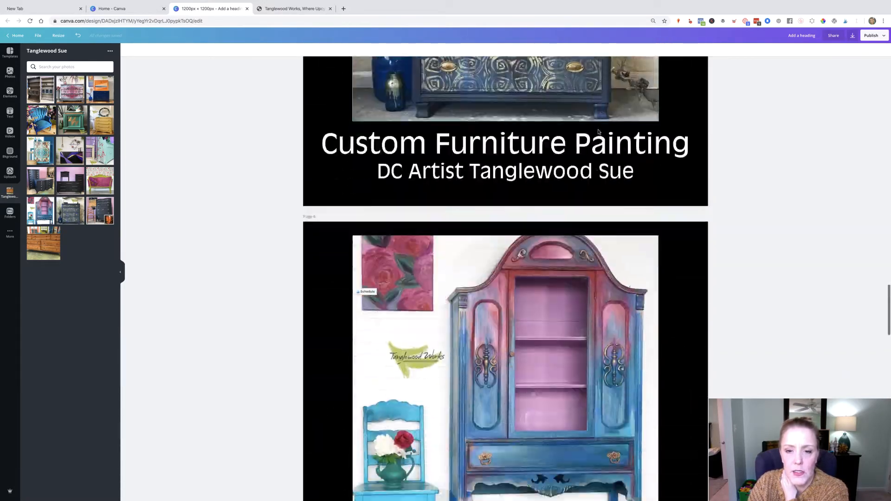
pyautogui.scroll(20, 599, 132)
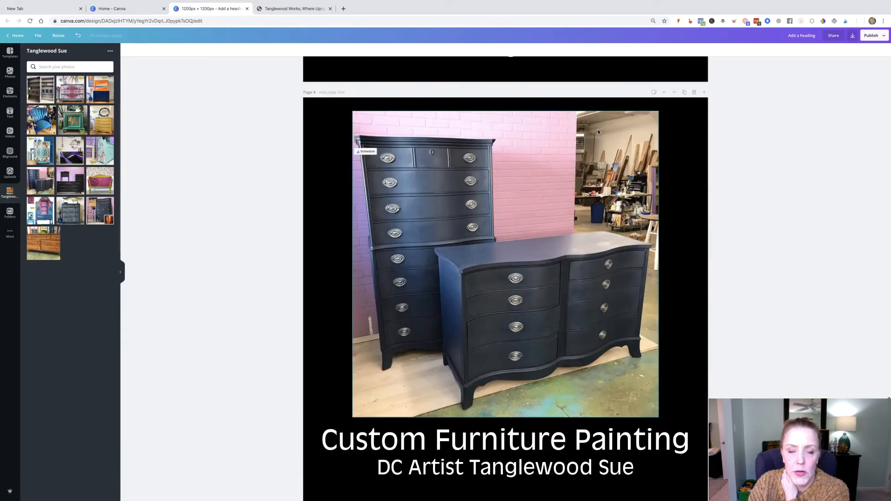
pyautogui.scroll(20, 599, 132)
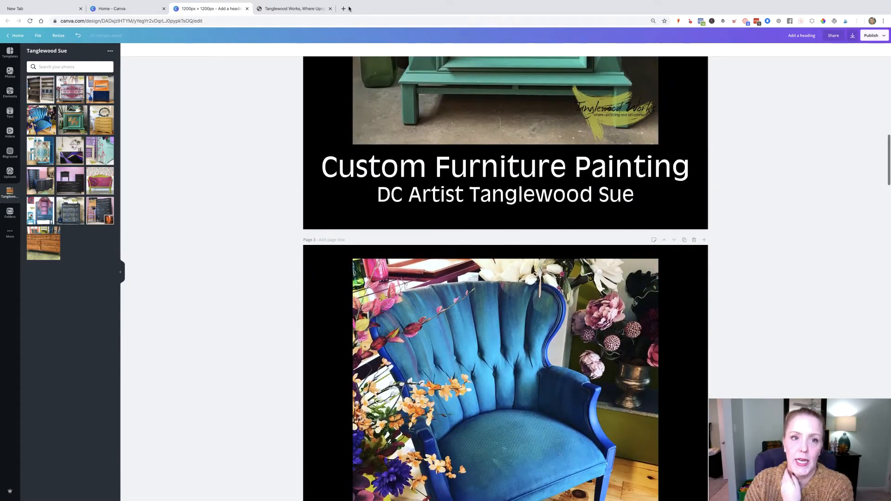
# - Open a new browser tab and go to Facebook
pyautogui.click(342, 9)
pyautogui.write('facebook.com')
pyautogui.press('Return')
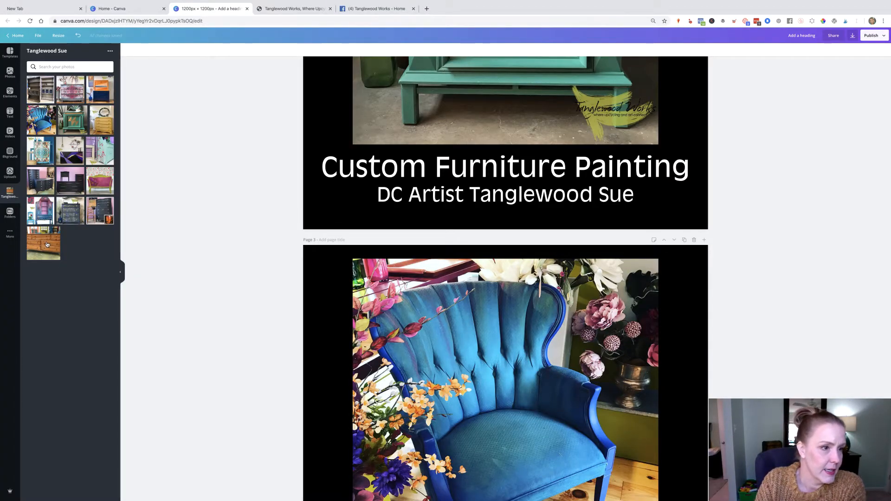
# - Upload a new photo from the Downloads folder to the design's uploads
pyautogui.click(11, 172)
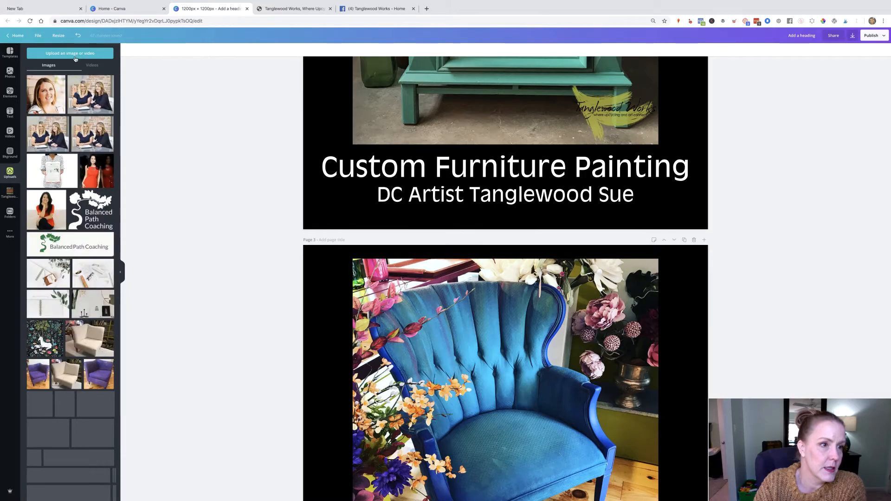
pyautogui.click(76, 54)
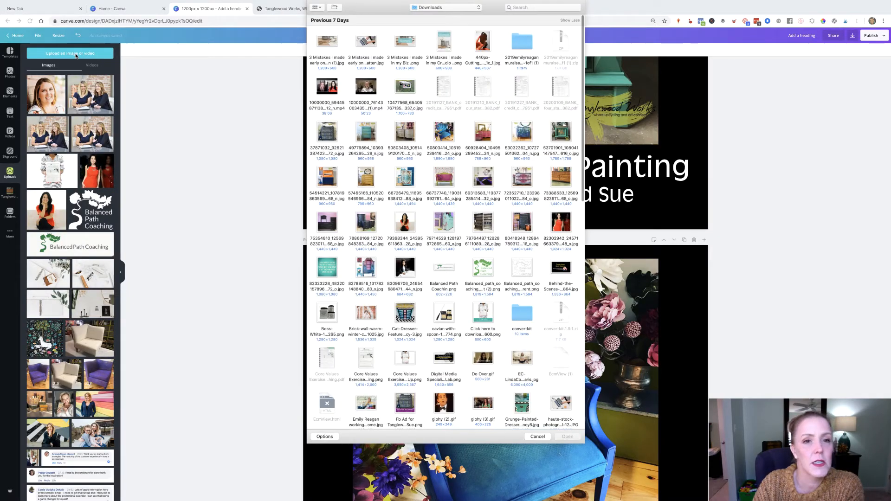
pyautogui.click(435, 7)
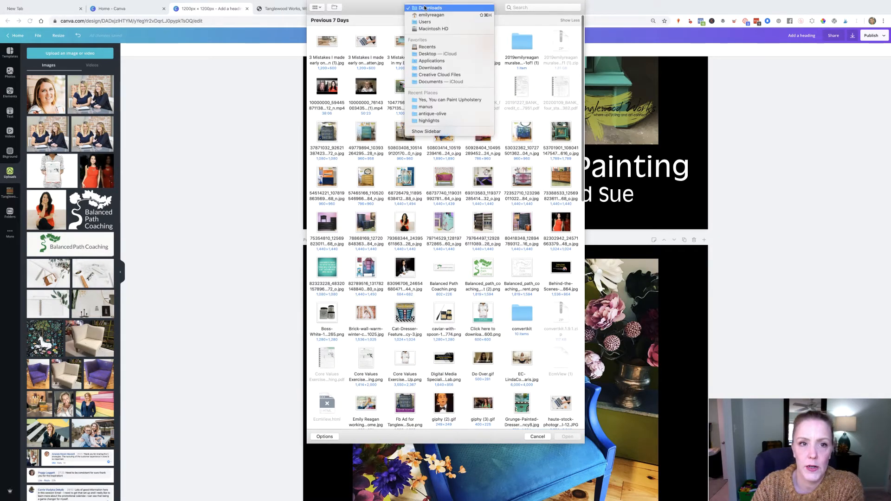
pyautogui.click(337, 16)
pyautogui.click(320, 8)
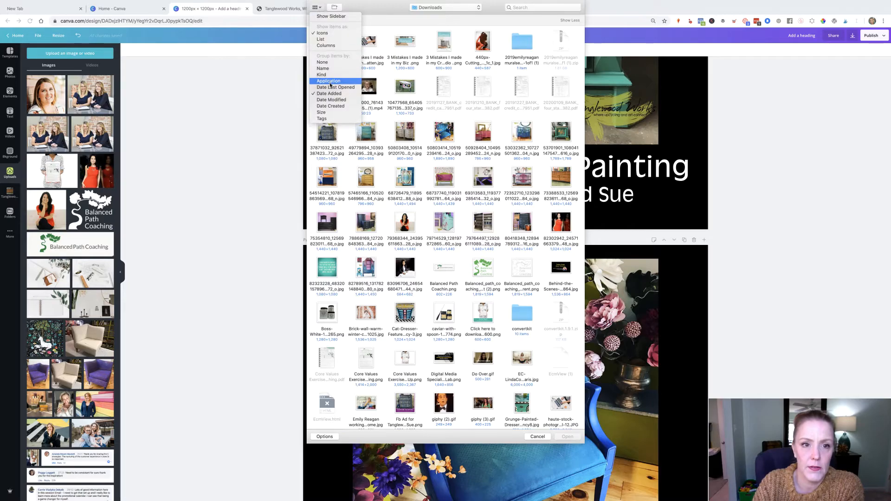
pyautogui.click(331, 106)
pyautogui.click(482, 130)
pyautogui.click(570, 436)
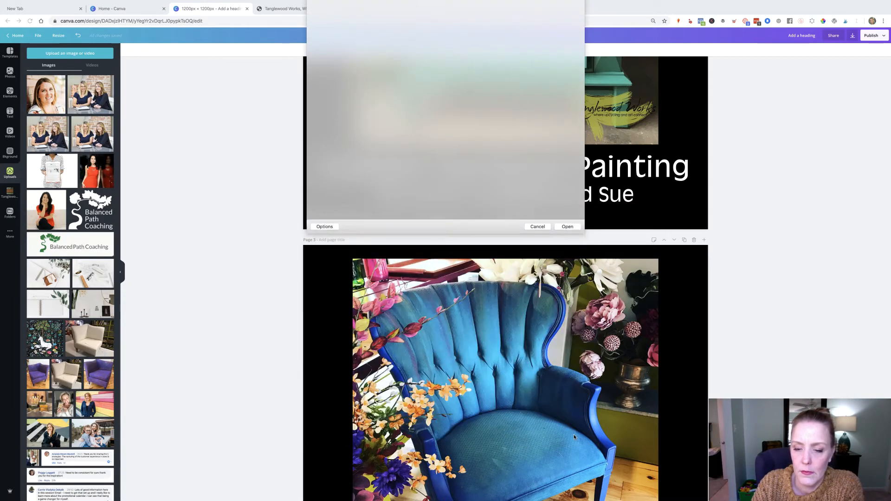
# - Duplicate page 1 and place the uploaded portrait of the artist sitting with a paintbrush on the new page 2
pyautogui.scroll(-15, 175, 181)
pyautogui.scroll(-20, 174, 181)
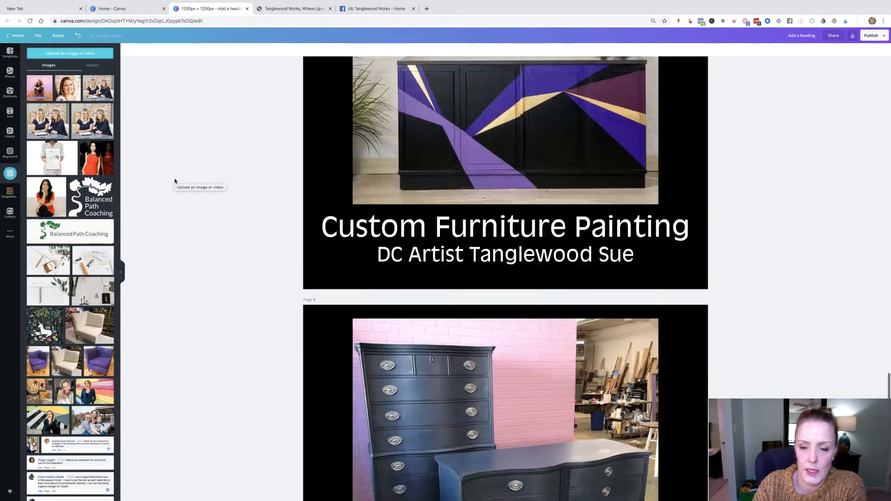
pyautogui.scroll(20, 174, 182)
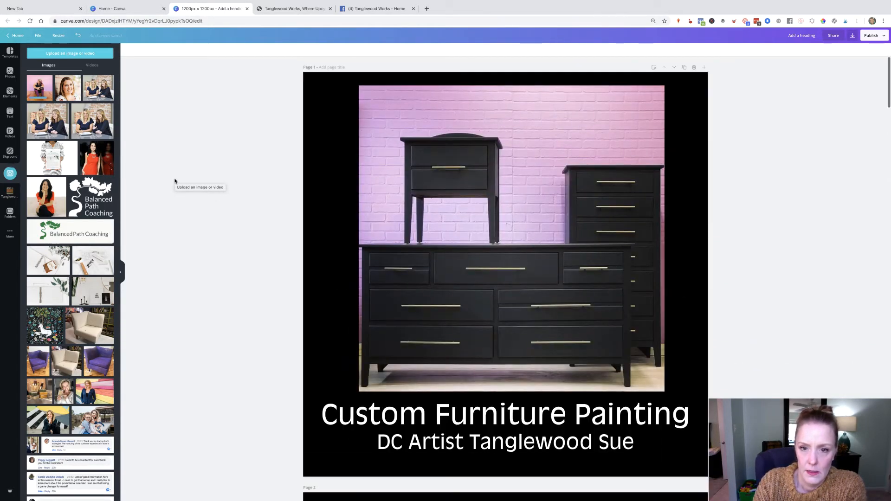
pyautogui.click(685, 68)
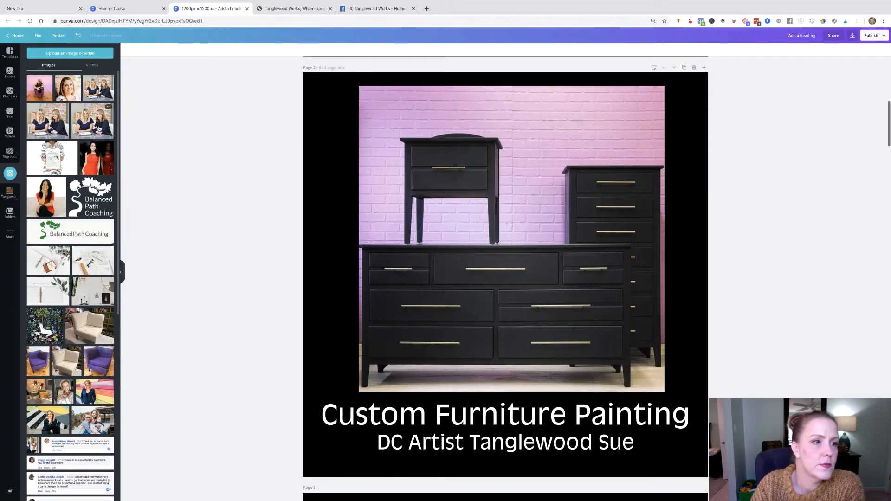
pyautogui.moveTo(38, 90); pyautogui.dragTo(390, 154)
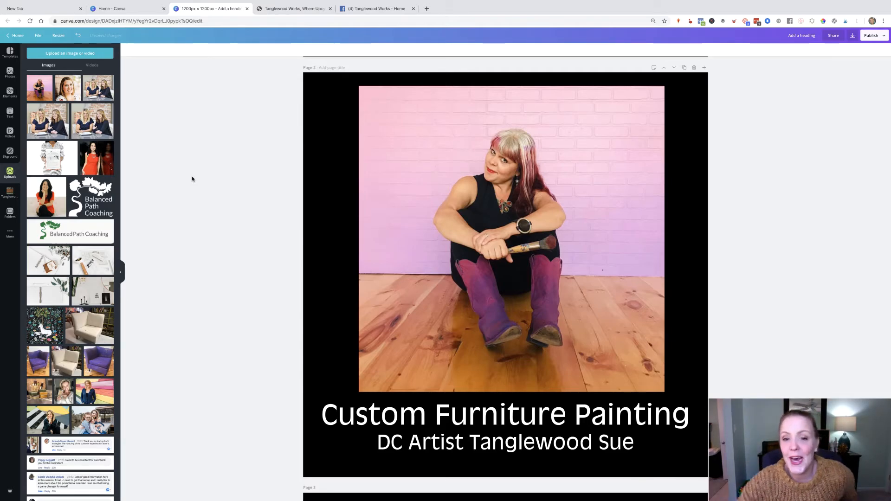
# - Duplicate the last page and place the orange and navy secretary cabinet photo on the new page 11
pyautogui.scroll(-9, 518, 278)
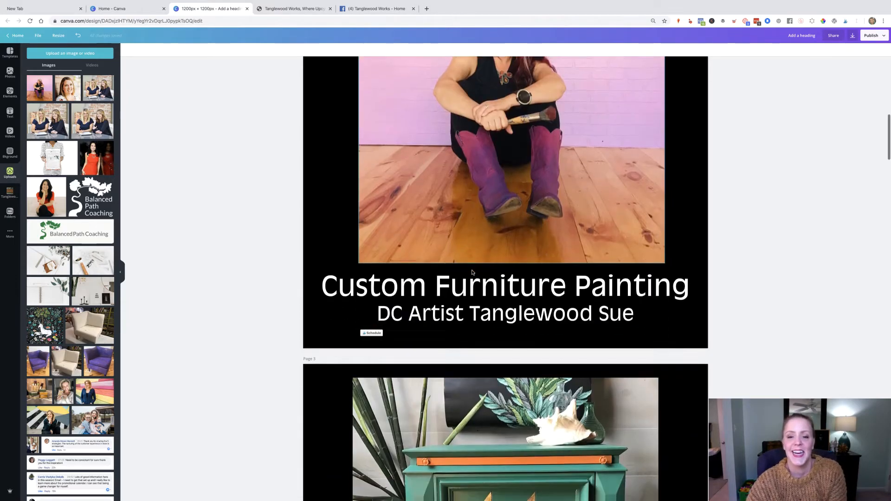
pyautogui.scroll(-3, 518, 278)
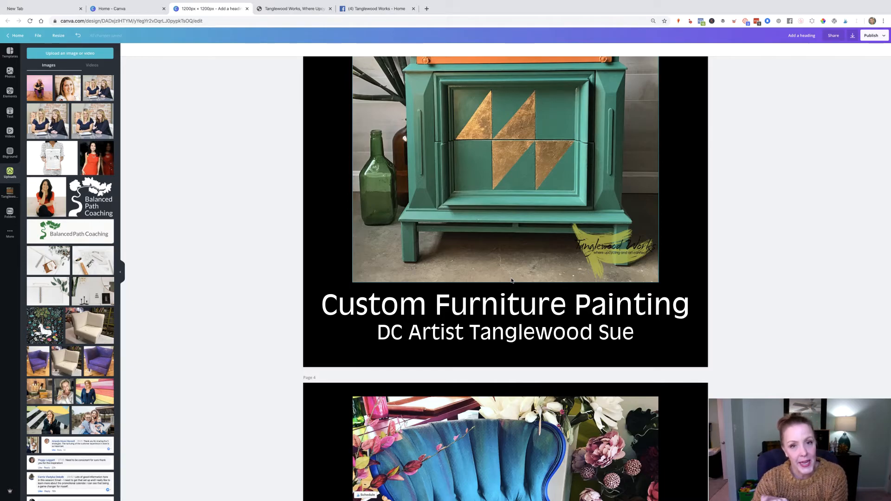
pyautogui.scroll(-20, 511, 280)
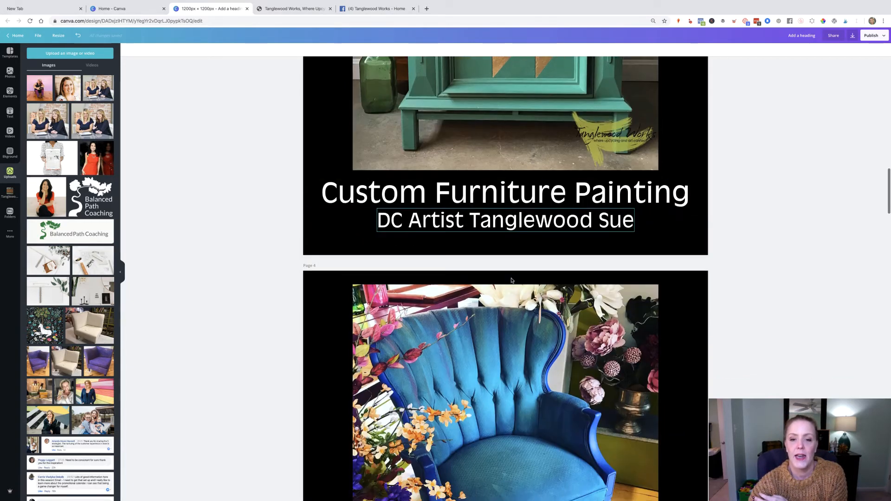
pyautogui.scroll(-20, 512, 281)
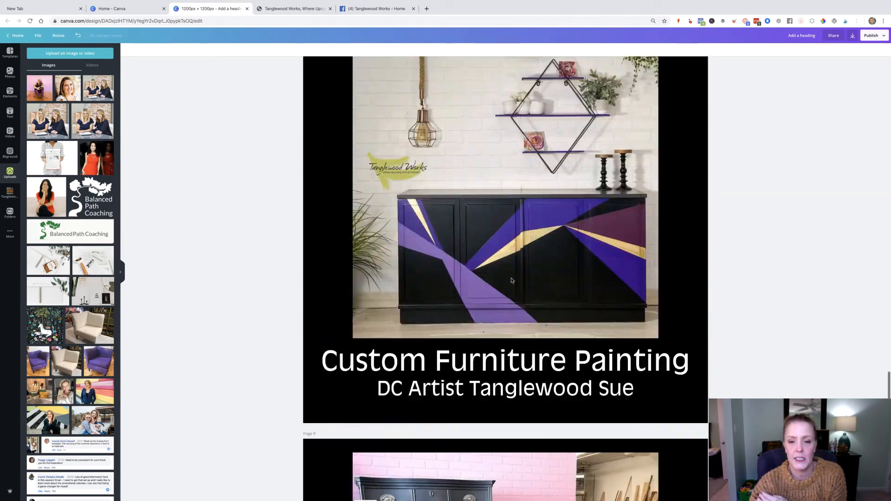
pyautogui.click(684, 64)
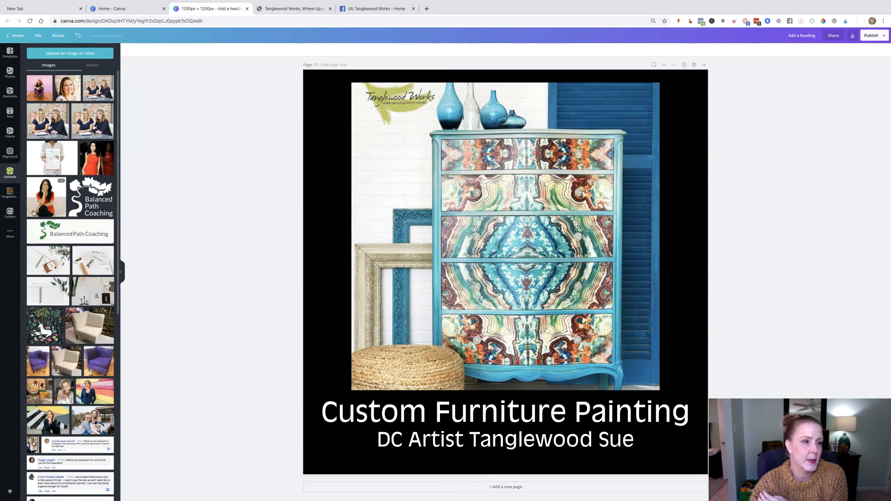
pyautogui.click(9, 193)
pyautogui.moveTo(96, 86); pyautogui.dragTo(435, 169)
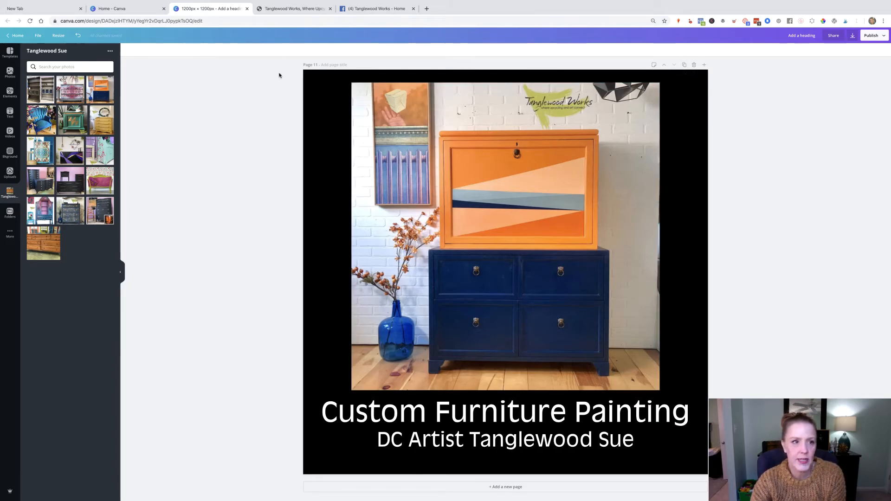
# - Crop the orange and navy cabinet photo to extend it slightly to the right
pyautogui.click(419, 92)
pyautogui.click(183, 50)
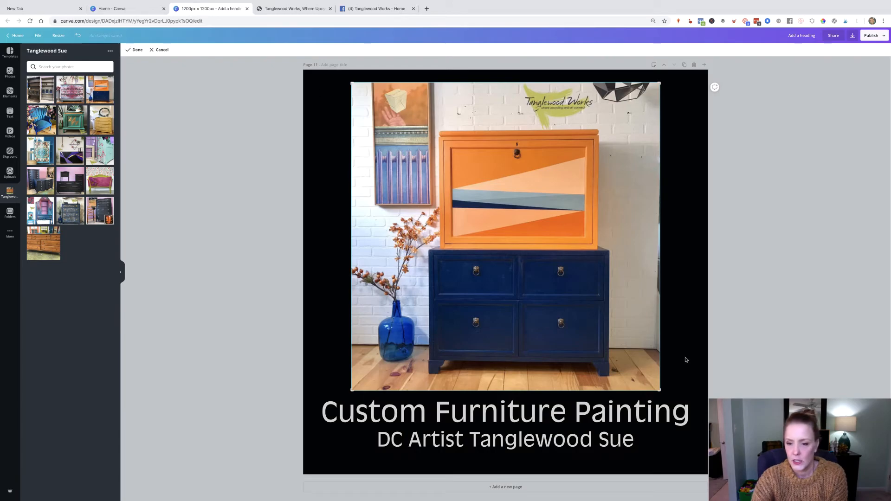
pyautogui.moveTo(659, 394)
pyautogui.mouseDown()
pyautogui.moveTo(656, 386)
pyautogui.moveTo(664, 394)
pyautogui.mouseUp()
pyautogui.click(137, 53)
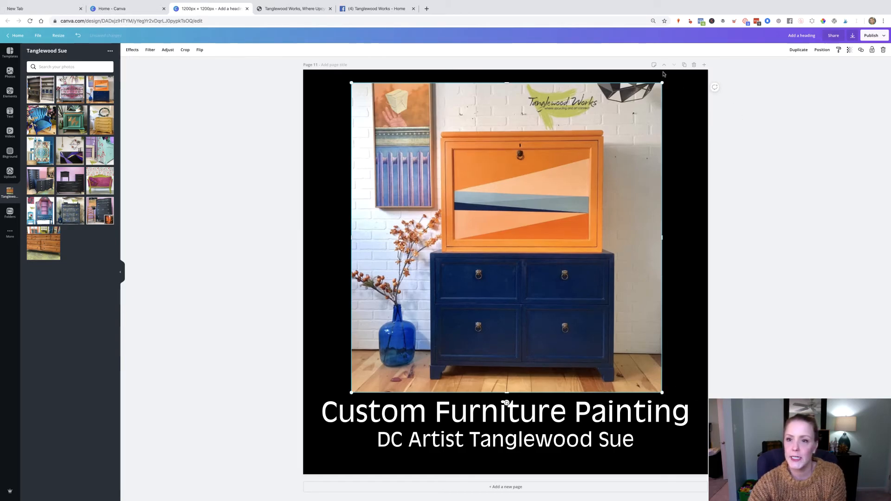
# - Duplicate page 11 and place the yellow dresser photo on the new page 12
pyautogui.click(684, 65)
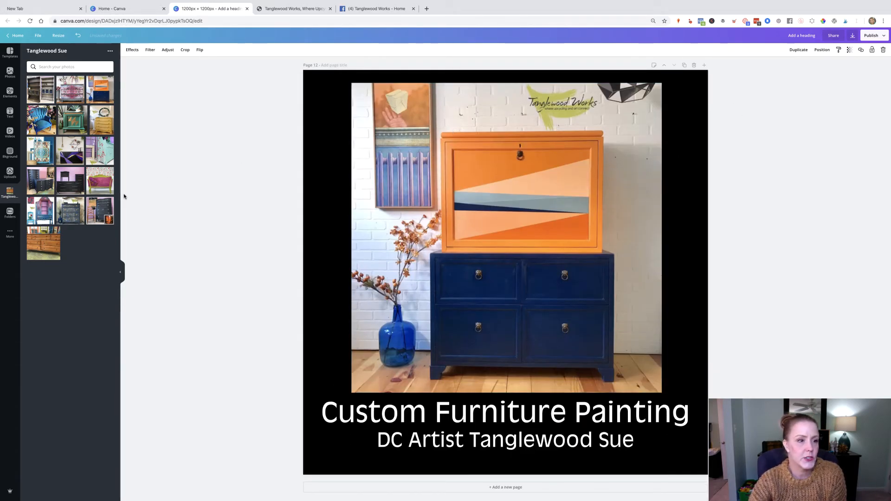
pyautogui.moveTo(102, 120); pyautogui.dragTo(451, 187)
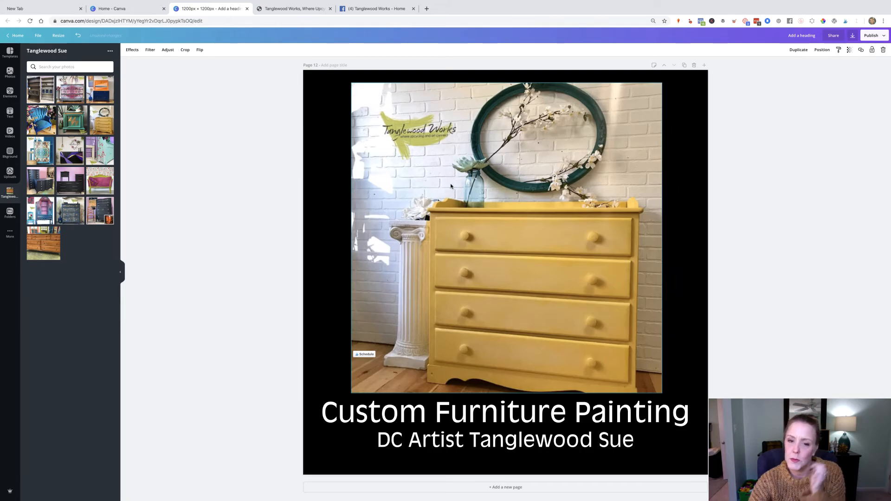
# - Scroll back through the pages to review every ad design
pyautogui.scroll(20, 445, 200)
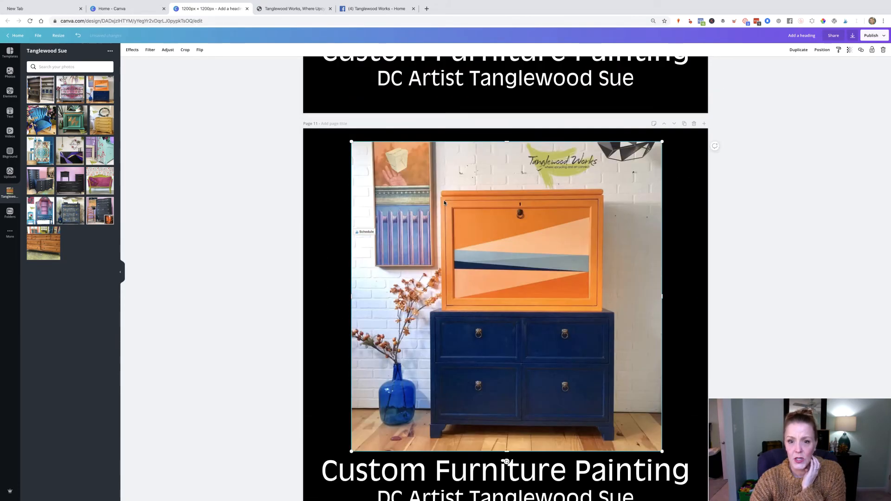
pyautogui.scroll(20, 443, 212)
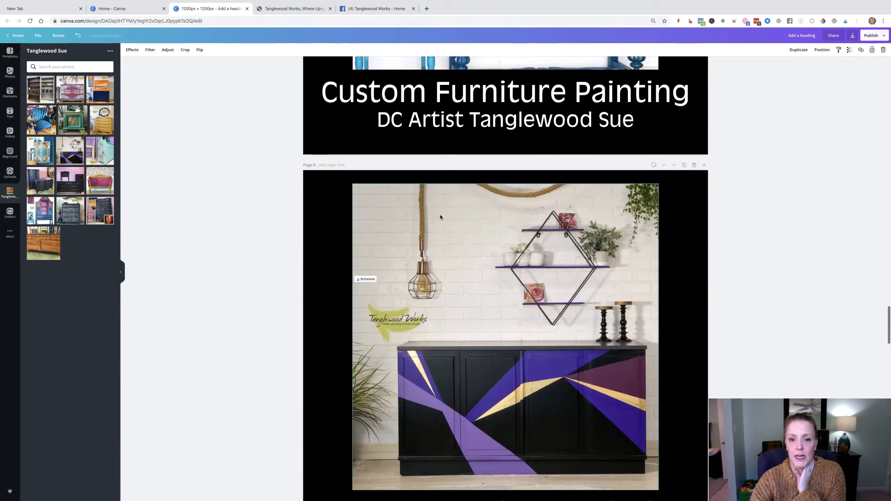
pyautogui.scroll(20, 441, 222)
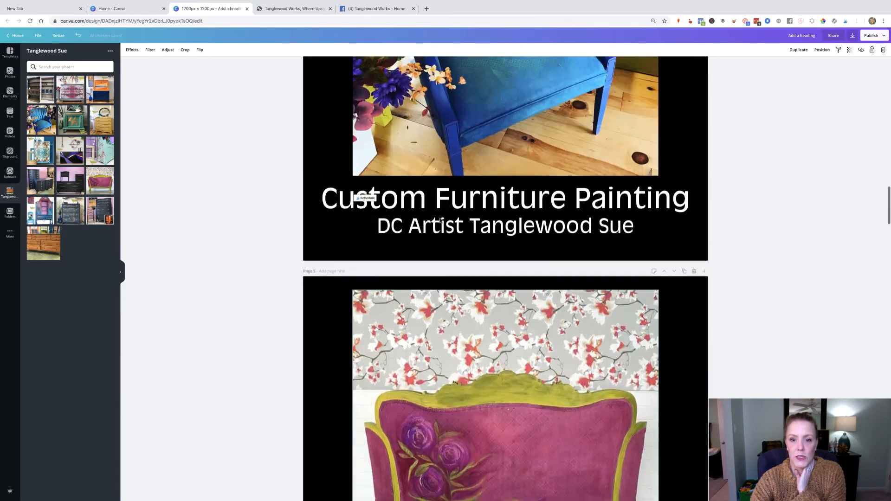
pyautogui.scroll(-6, 441, 221)
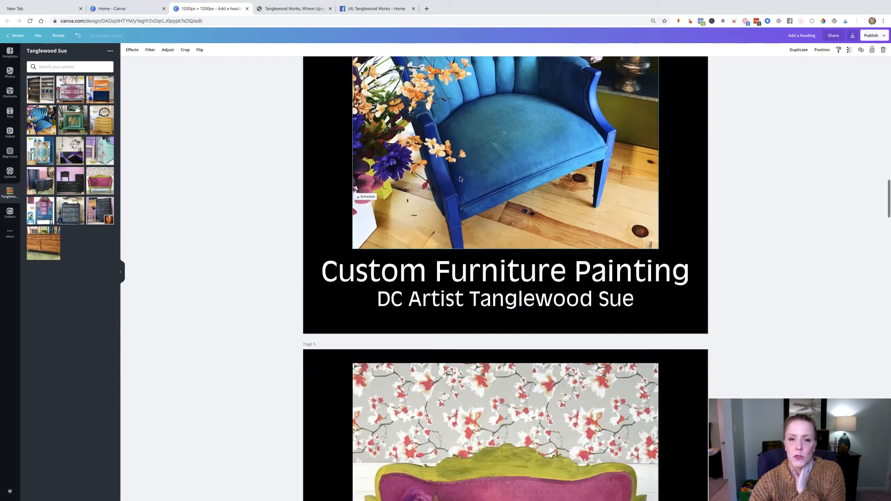
pyautogui.scroll(7, 532, 419)
pyautogui.scroll(-10, 499, 153)
pyautogui.scroll(15, 500, 154)
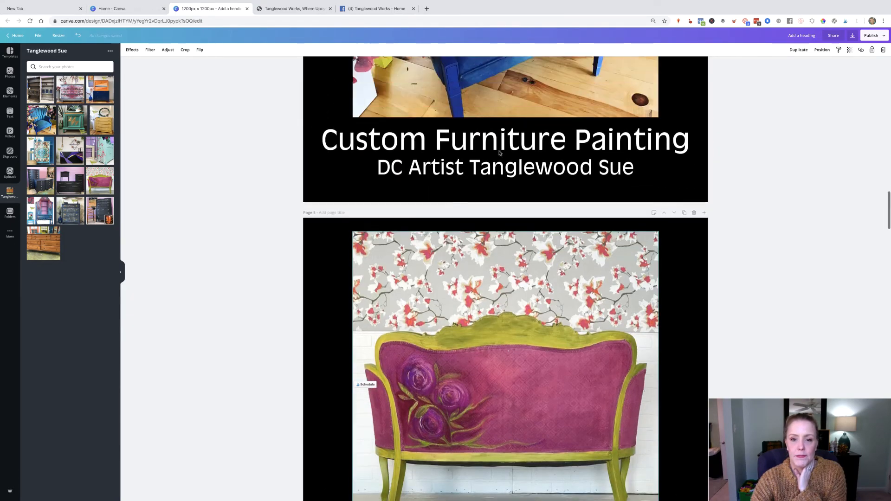
pyautogui.scroll(20, 500, 153)
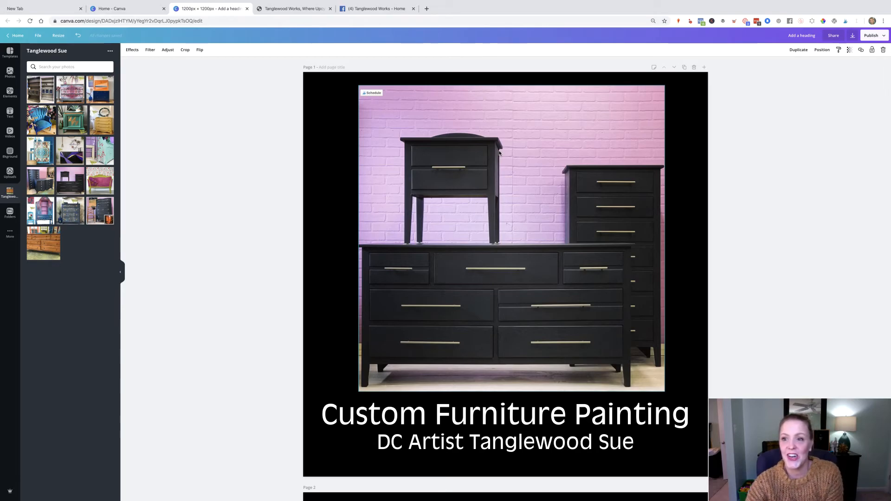
# - Rename the design as Facebook Ad for Tanglewood Sue
pyautogui.click(808, 36)
pyautogui.write('Faceb')
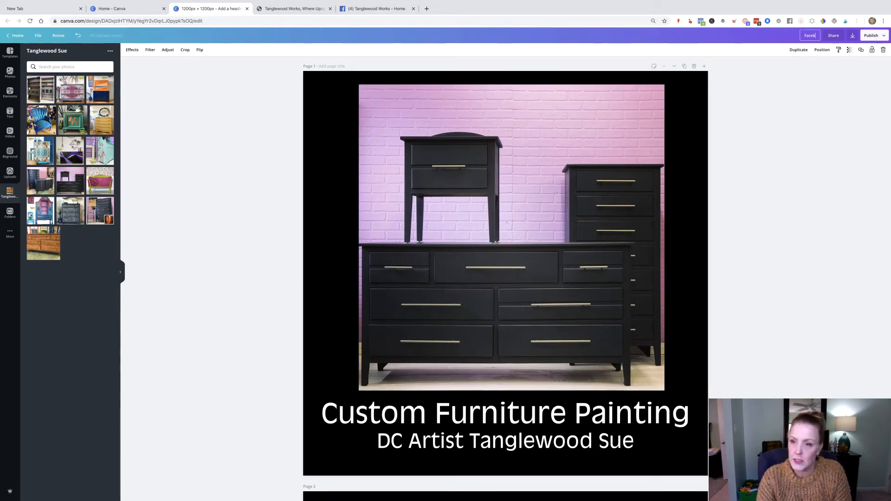
pyautogui.write('ook Ad for')
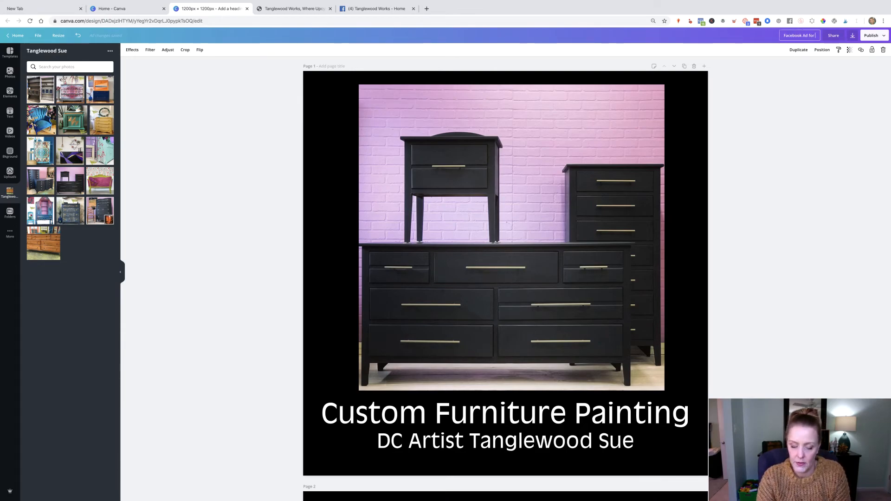
pyautogui.write(' Tanglew')
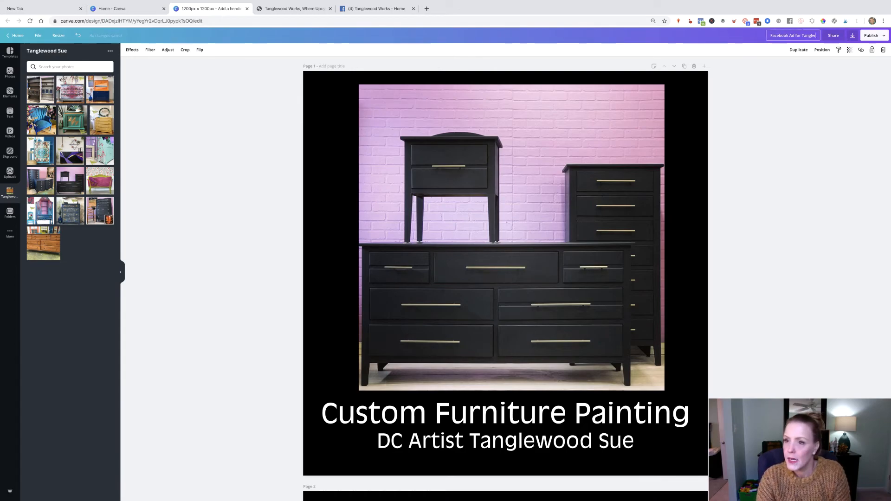
pyautogui.write('ood Sue')
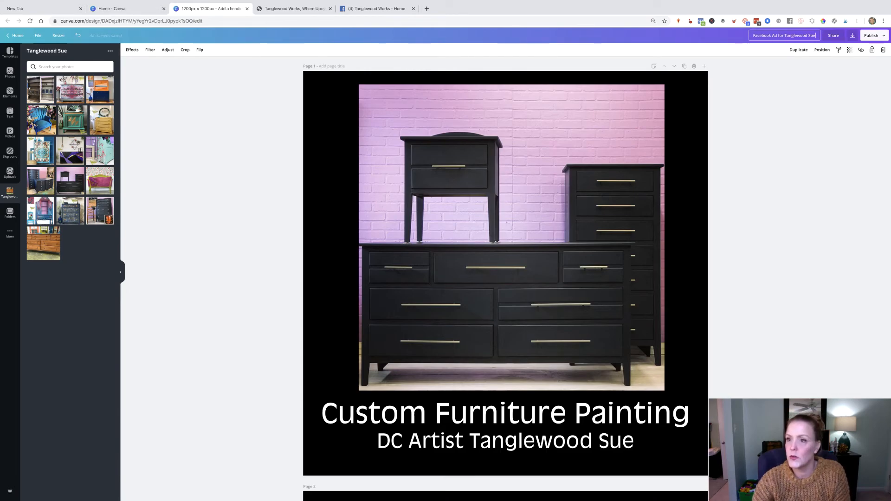
# - Download all pages of the design as PNG files
pyautogui.click(852, 36)
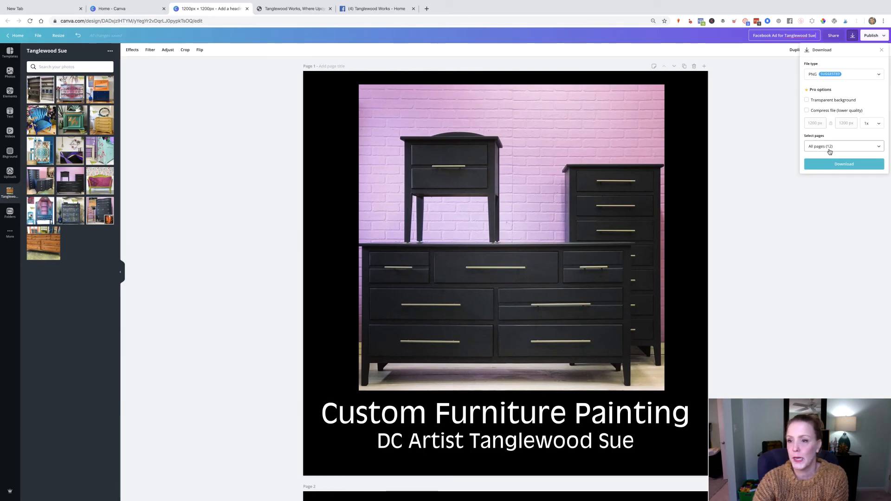
pyautogui.click(830, 148)
pyautogui.click(831, 196)
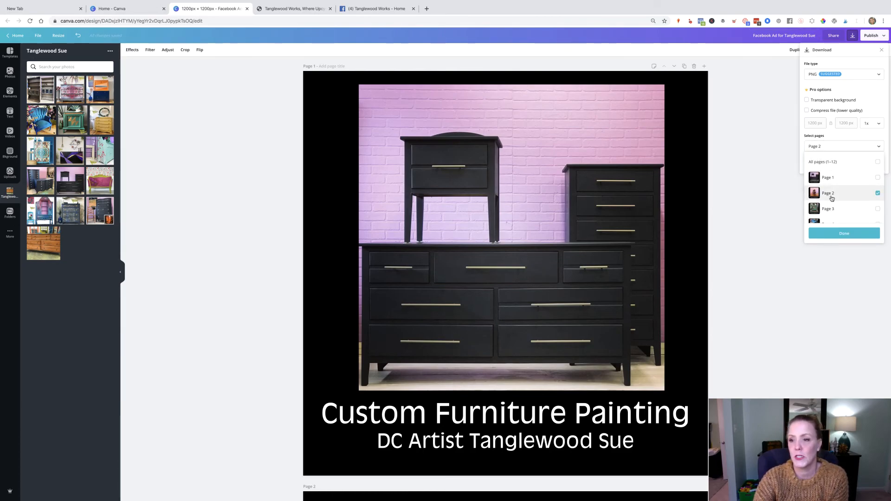
pyautogui.click(833, 196)
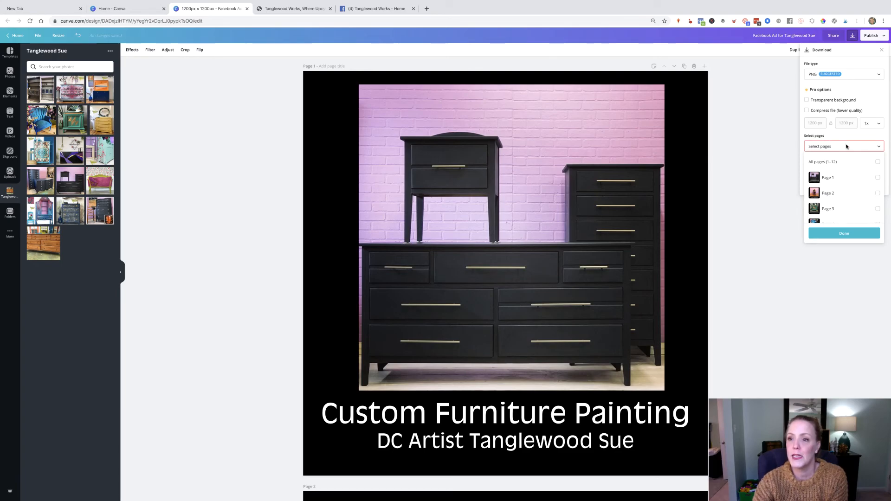
pyautogui.click(829, 147)
pyautogui.click(829, 148)
pyautogui.click(831, 162)
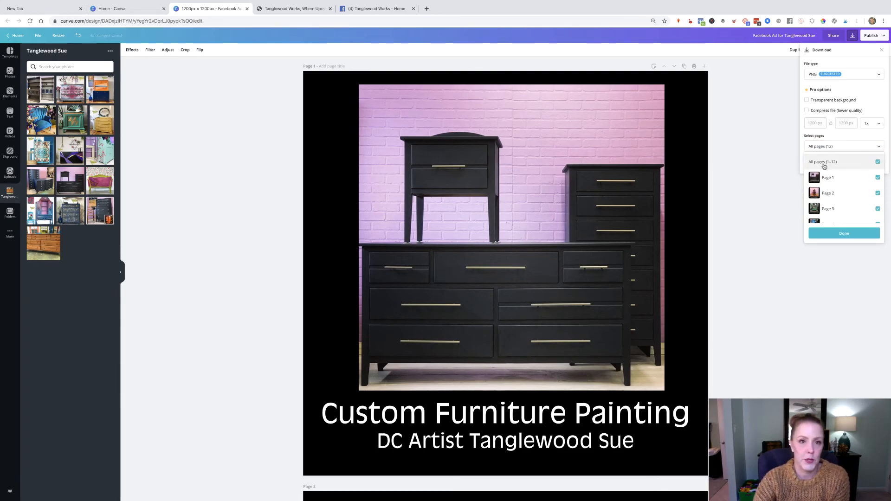
pyautogui.click(845, 237)
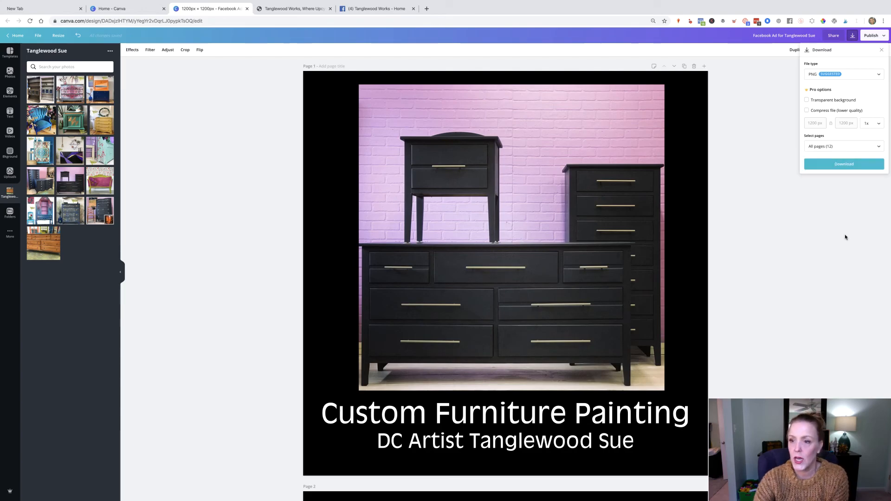
pyautogui.click(851, 166)
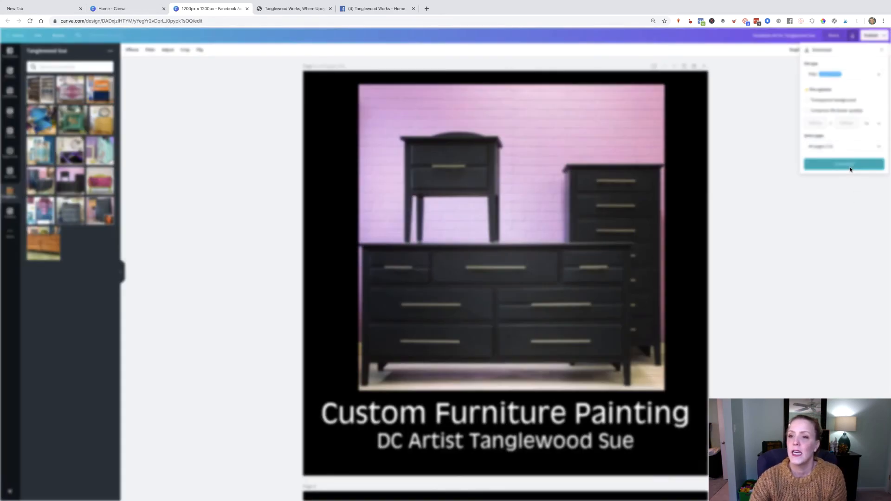